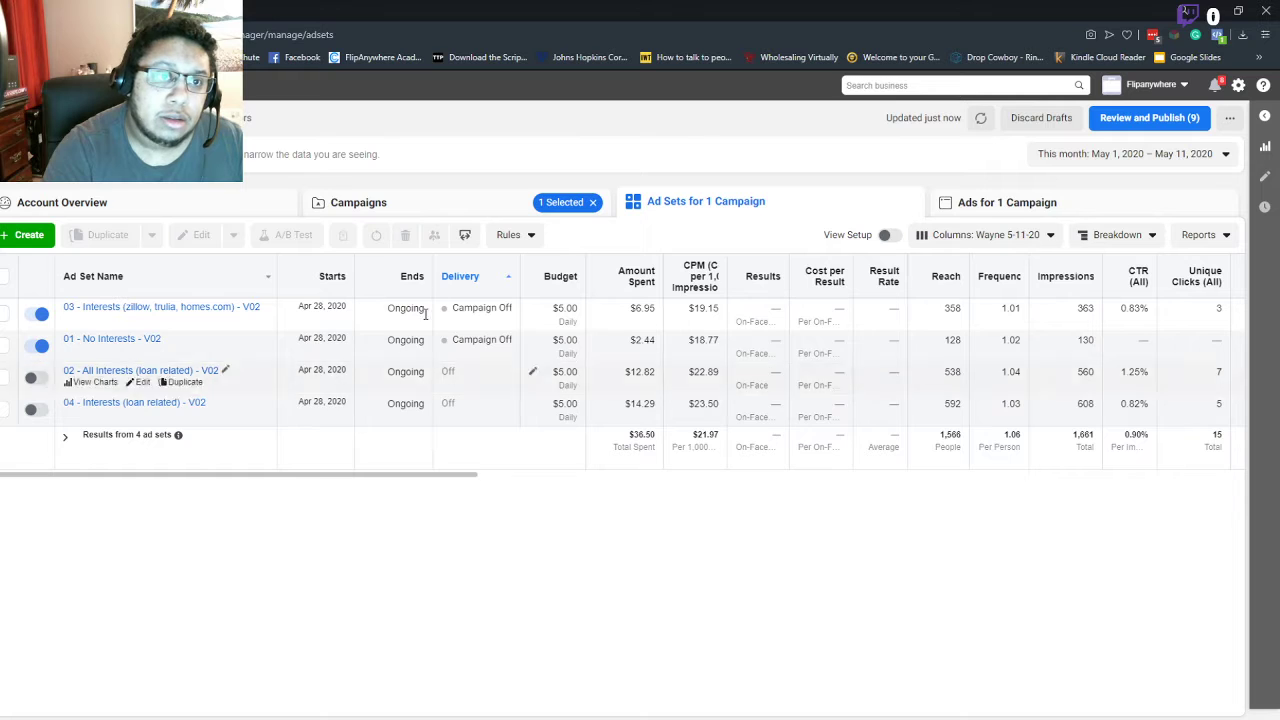
Step: Open the ad sets of the Memphis Campaign 01 Lead Generation CBO Mixed Interests V02 campaign and view their reach, click and video metrics
click(445, 213)
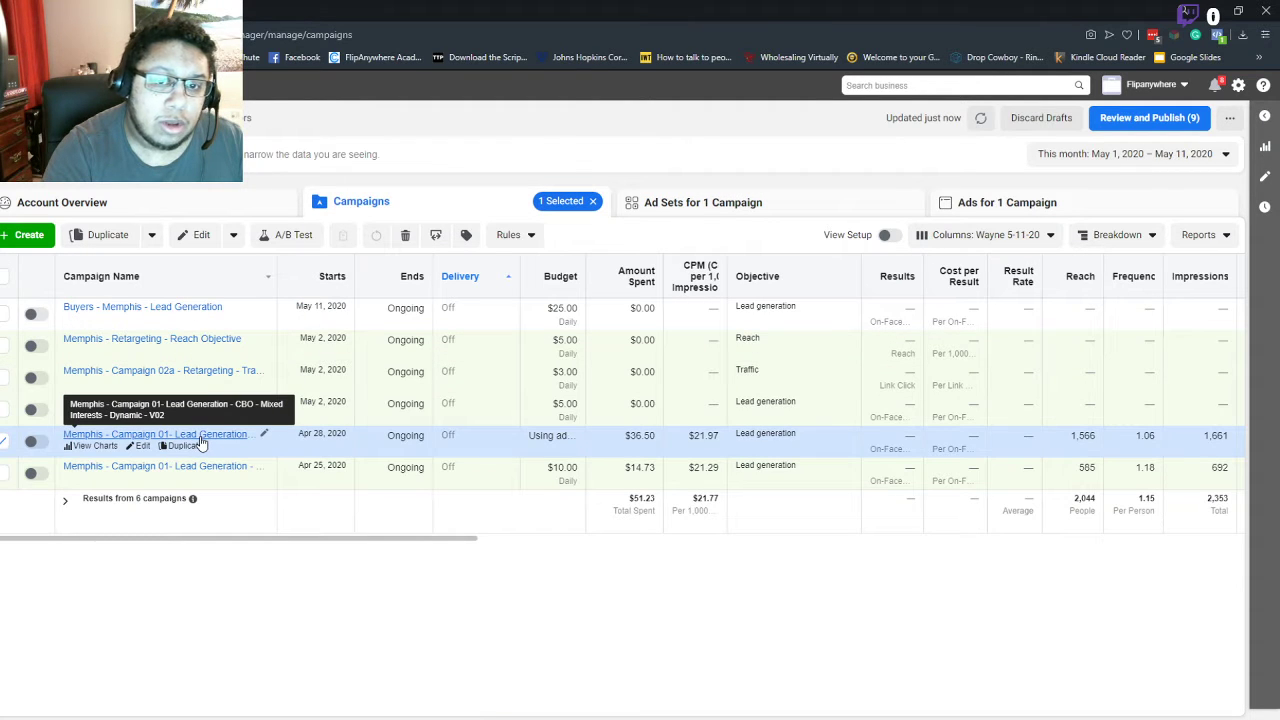
click(200, 438)
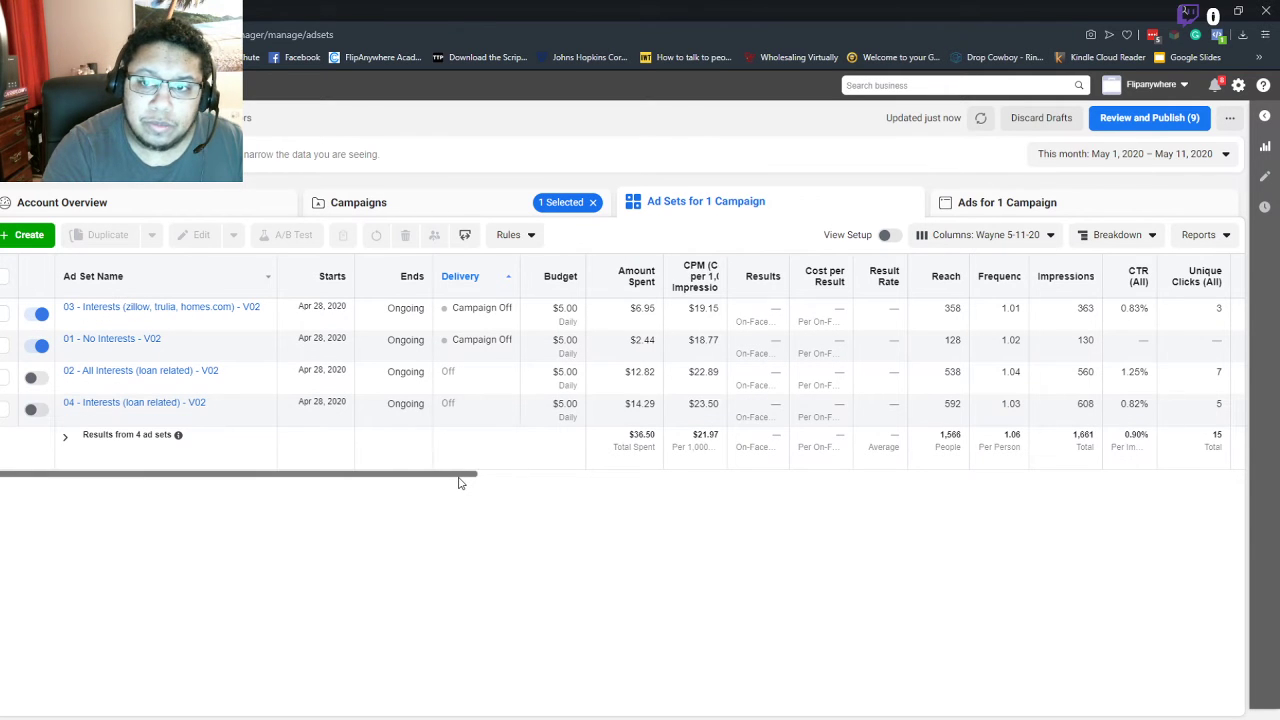
drag(460, 482, 645, 463)
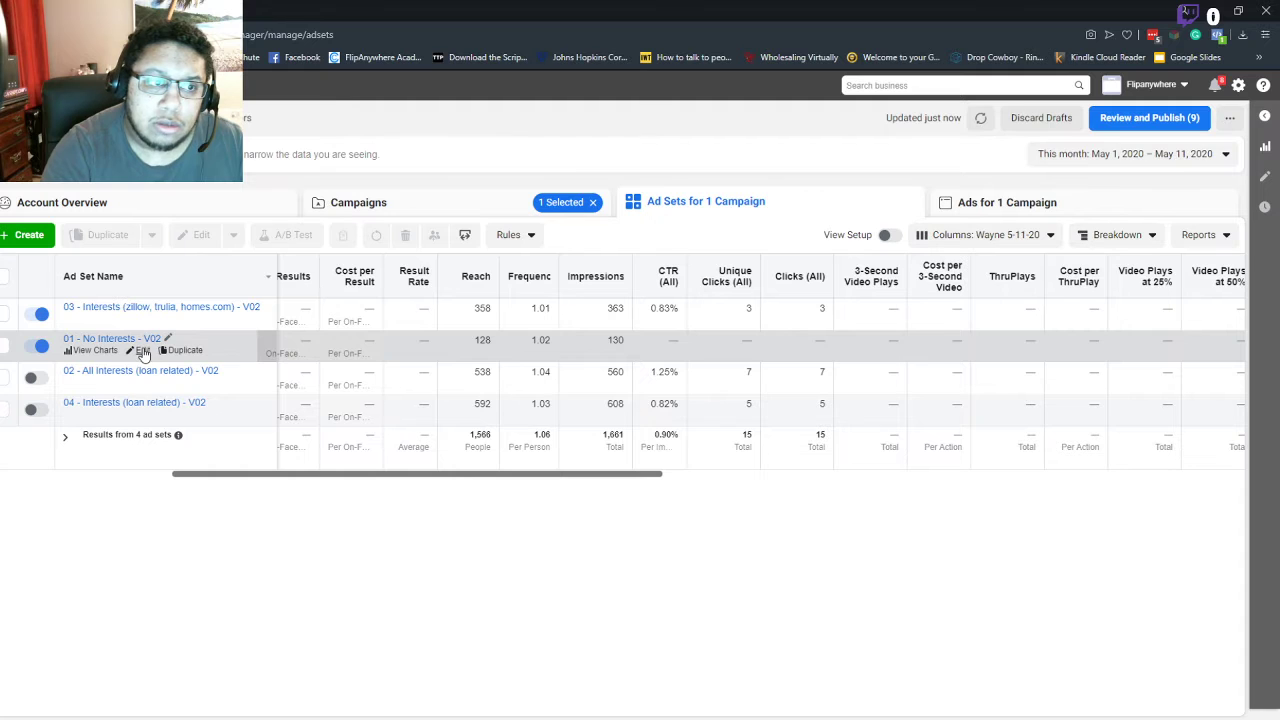
Step: Open the 01 - No Interests - V02 ad set for editing and review its budget, audience and estimated daily results
click(141, 350)
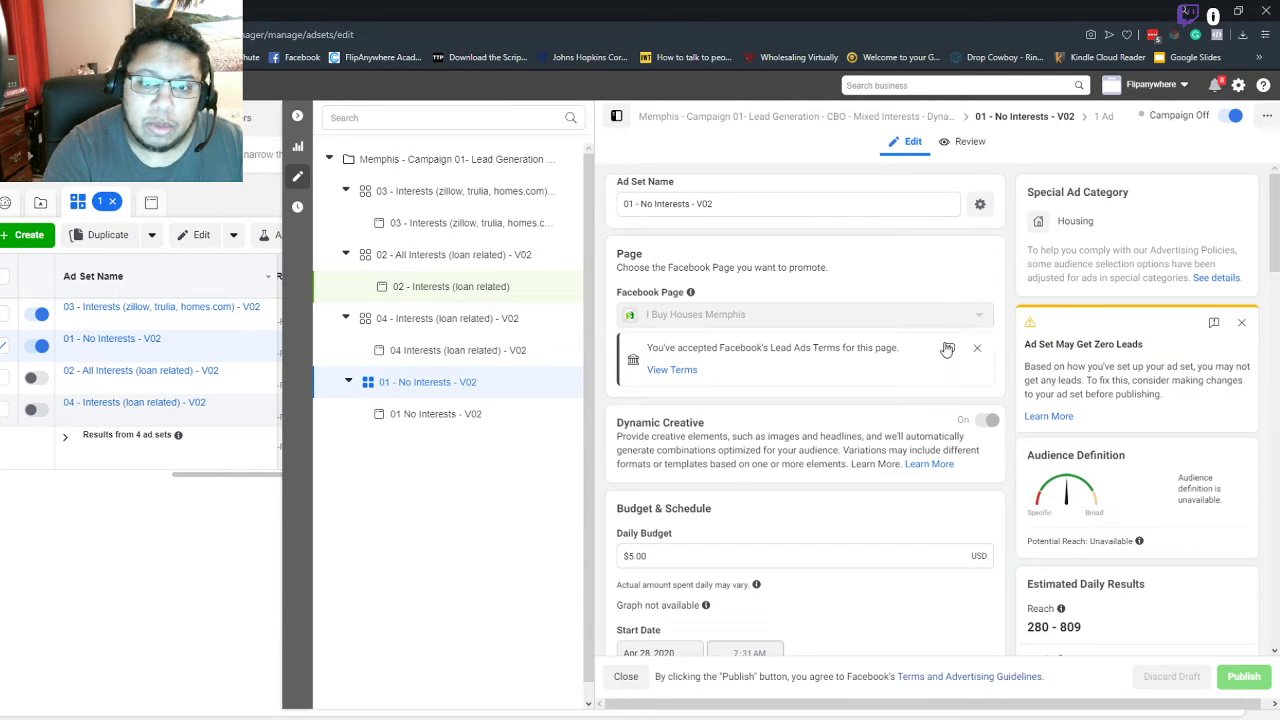
scroll(948, 348, down, 1)
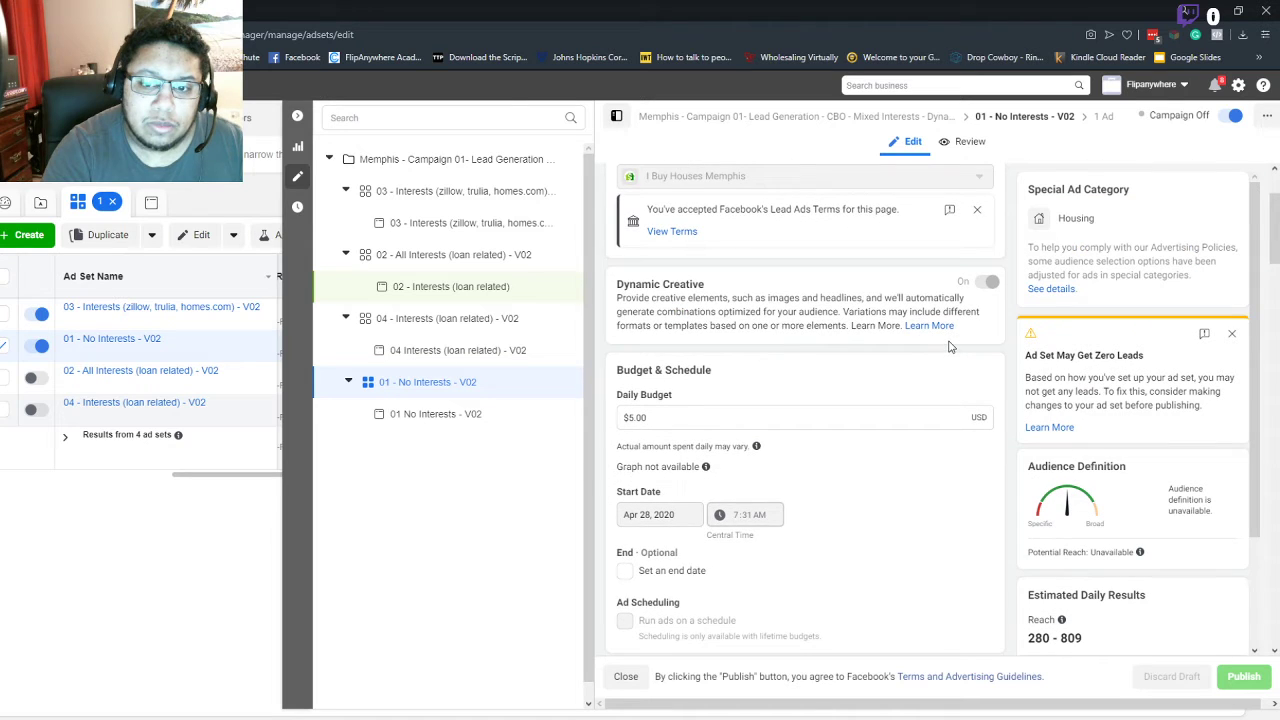
scroll(955, 346, down, 1)
scroll(1205, 360, down, 3)
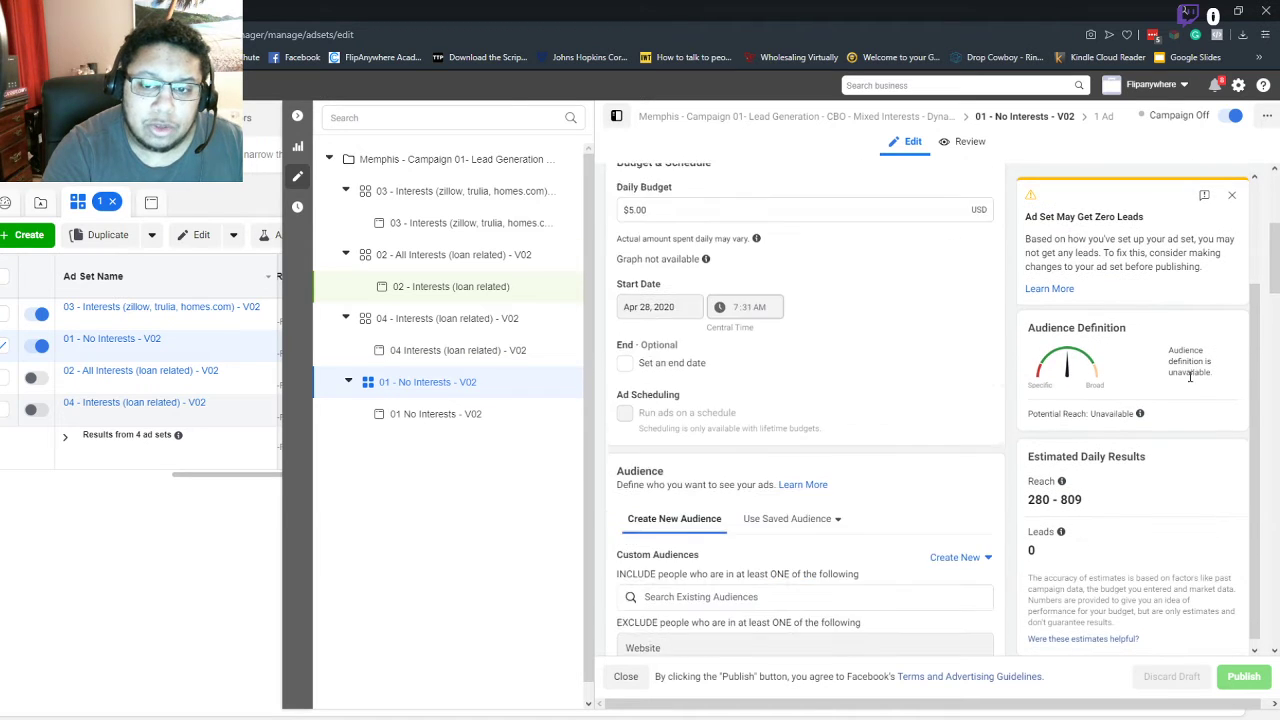
scroll(972, 452, down, 3)
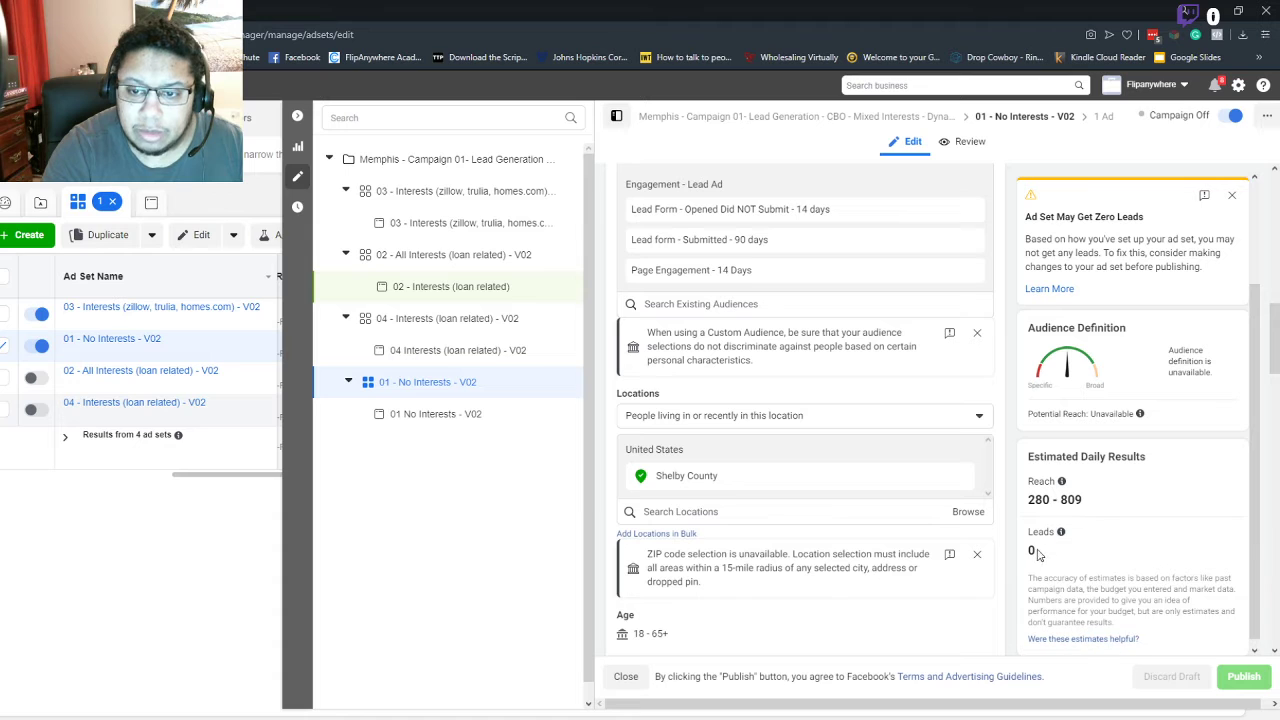
mouse_move(1062, 540)
scroll(1062, 540, down, 2)
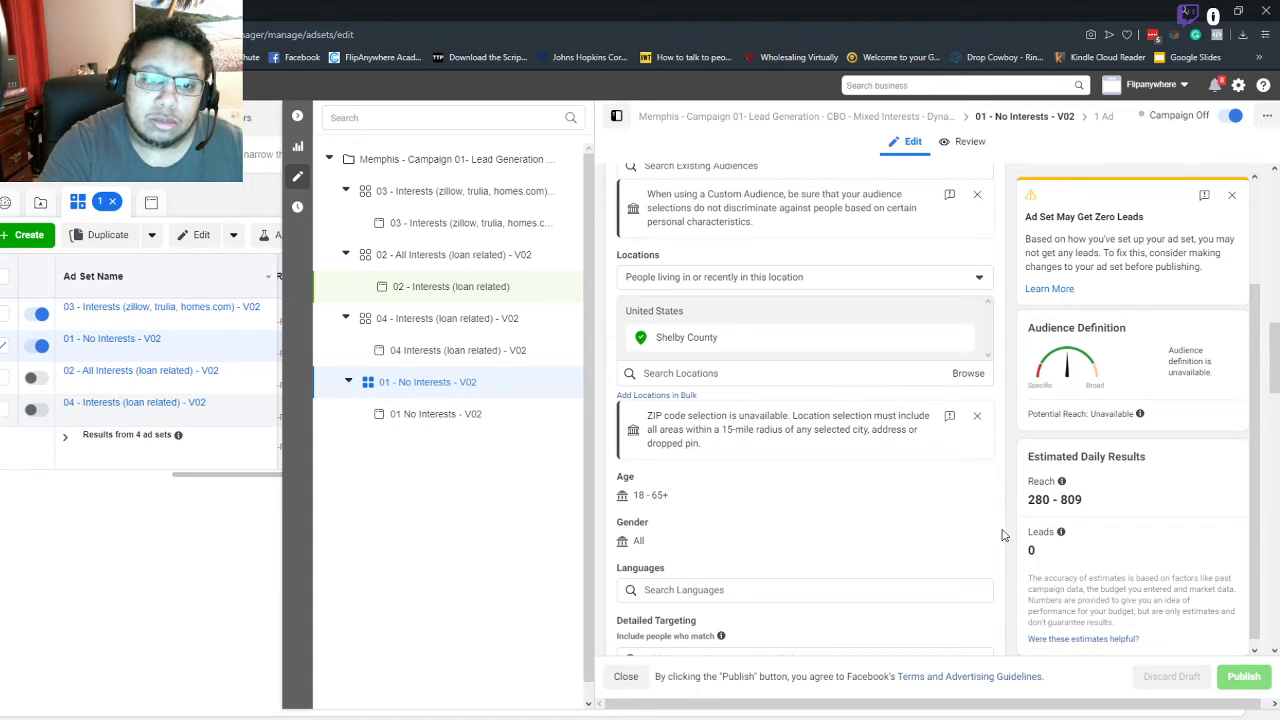
scroll(1058, 535, up, 1)
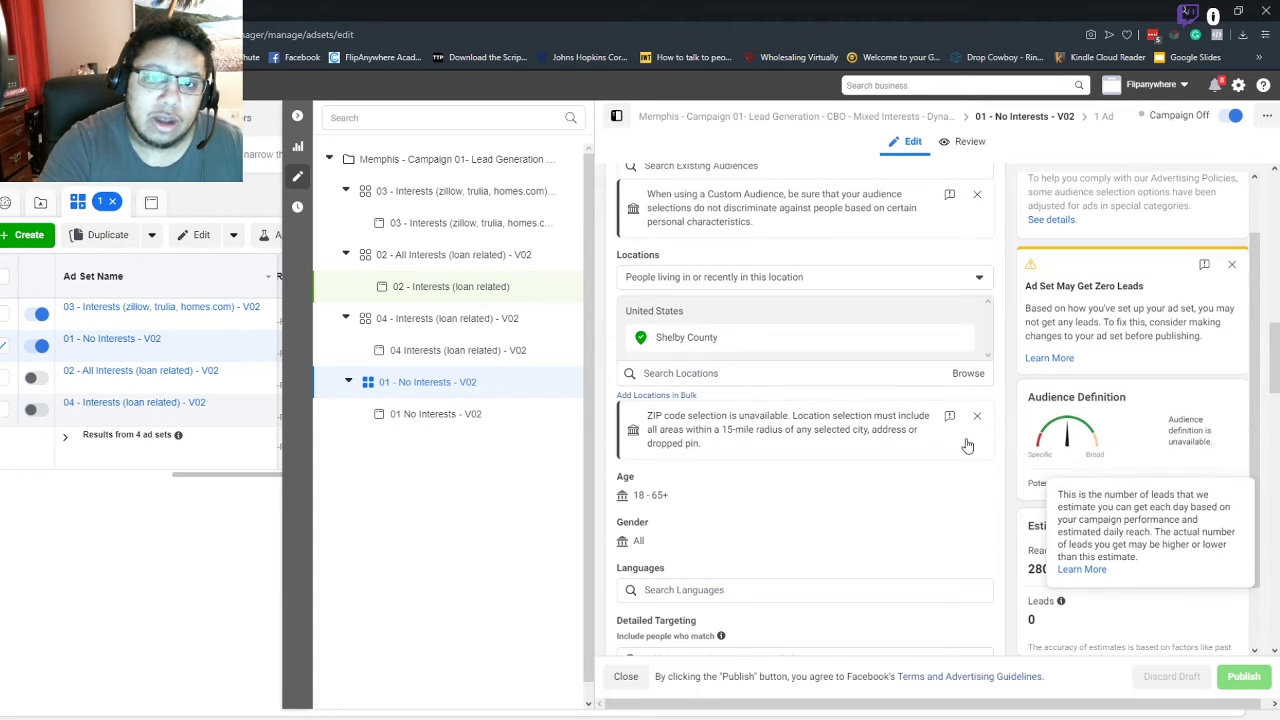
Step: Change the ad set's audience location to the state of Tennessee, United States, and check the estimated daily results
click(797, 279)
click(797, 279)
click(758, 372)
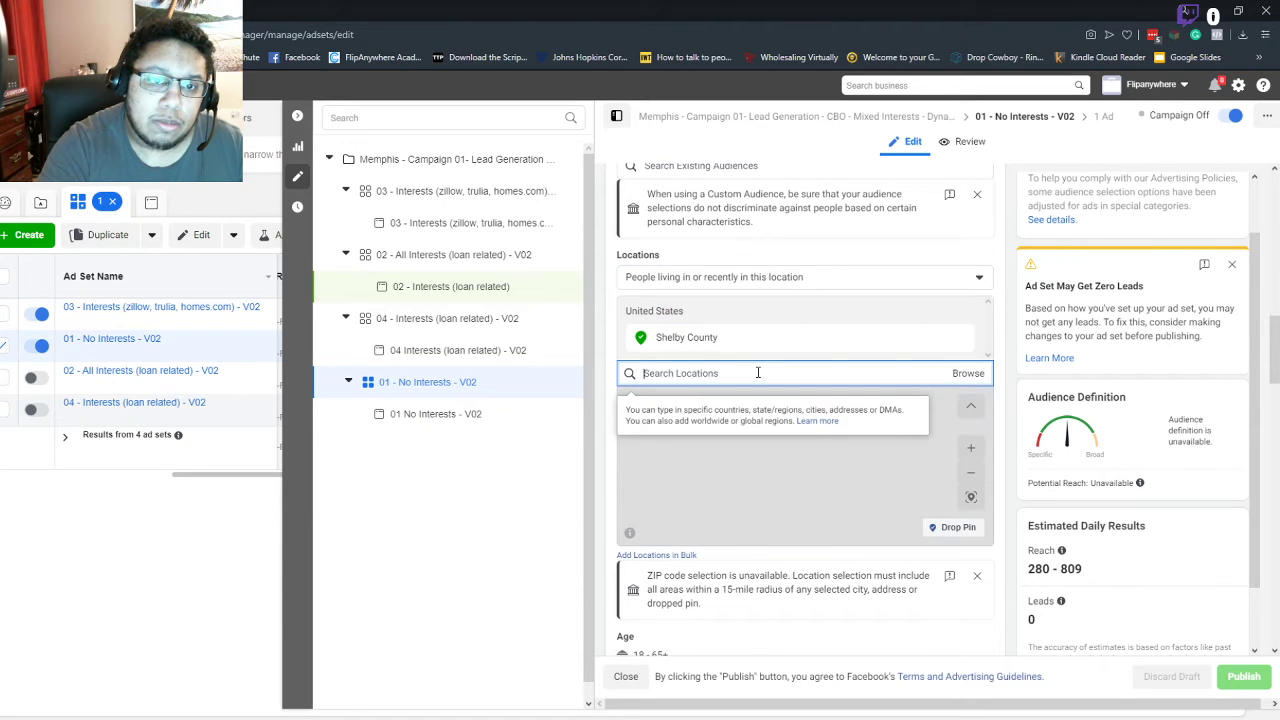
text(tennessee)
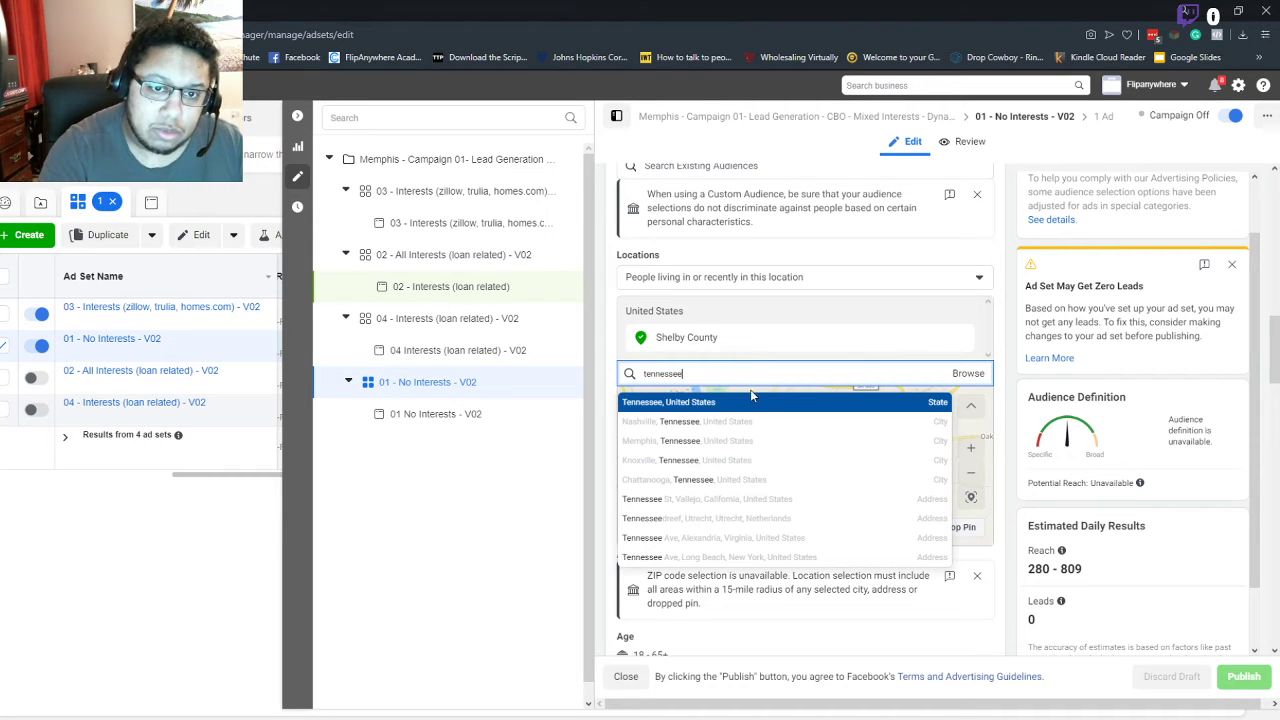
click(750, 405)
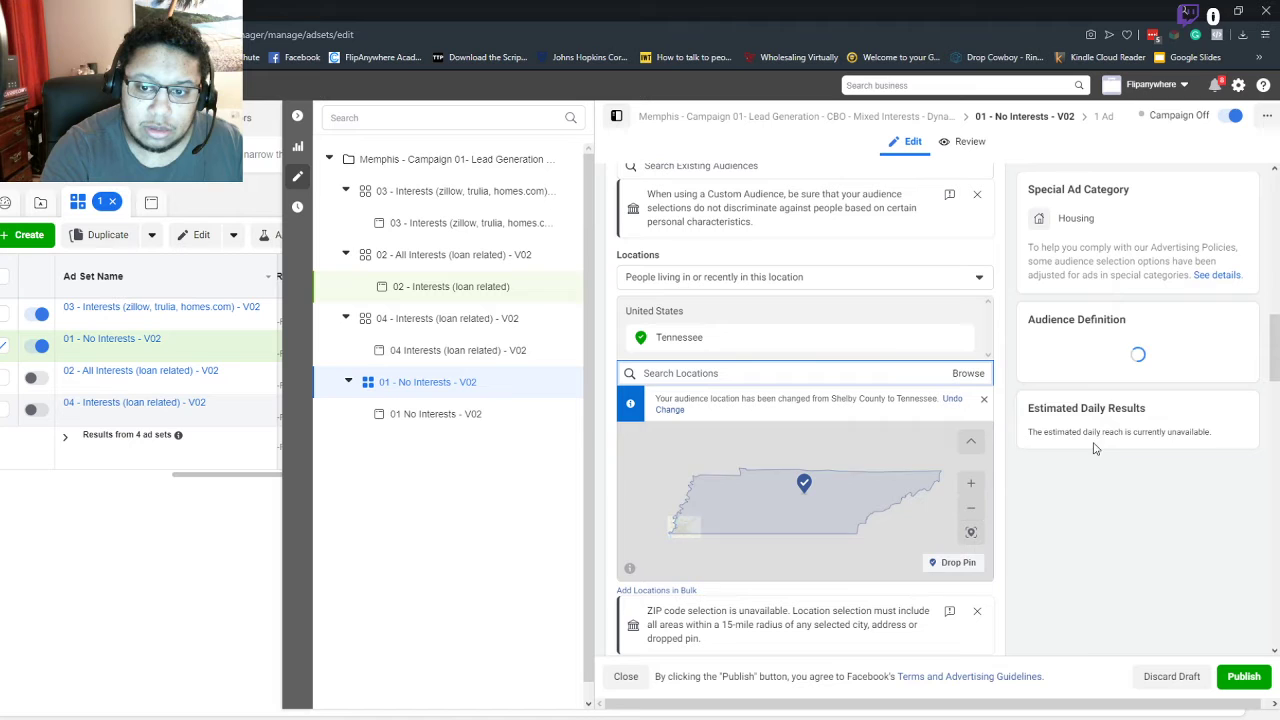
scroll(1157, 531, down, 1)
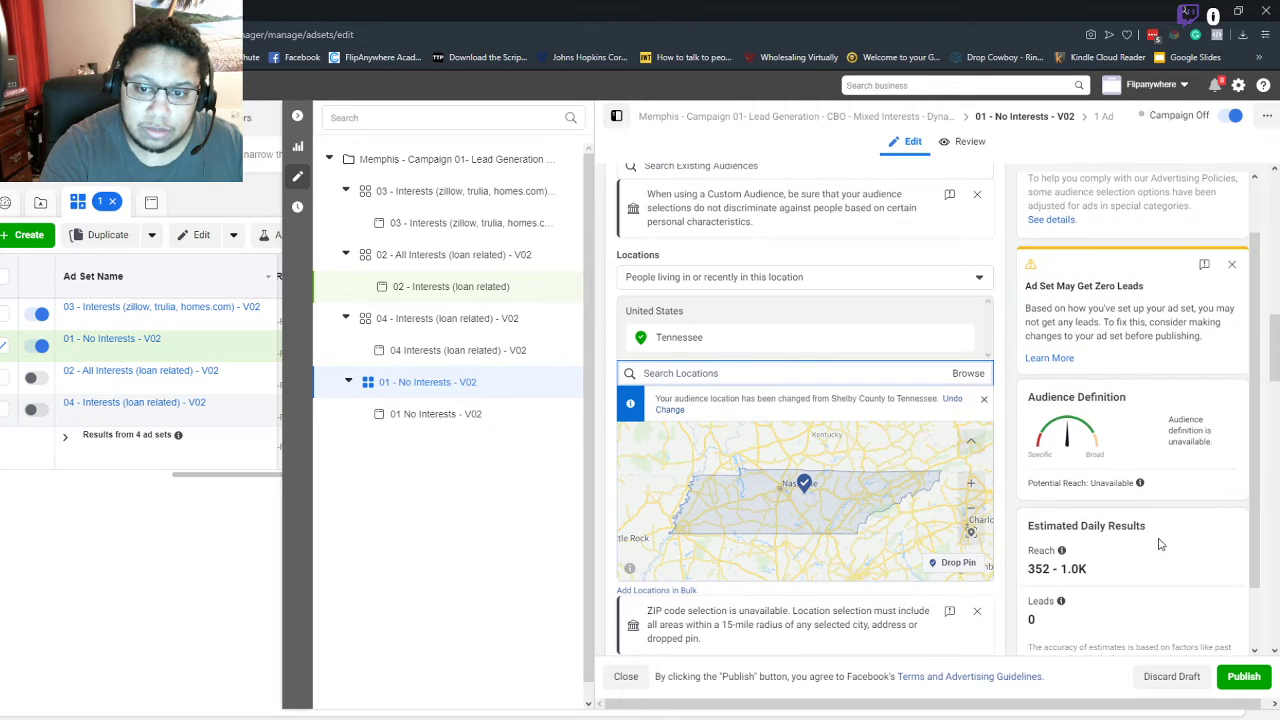
scroll(1160, 544, down, 1)
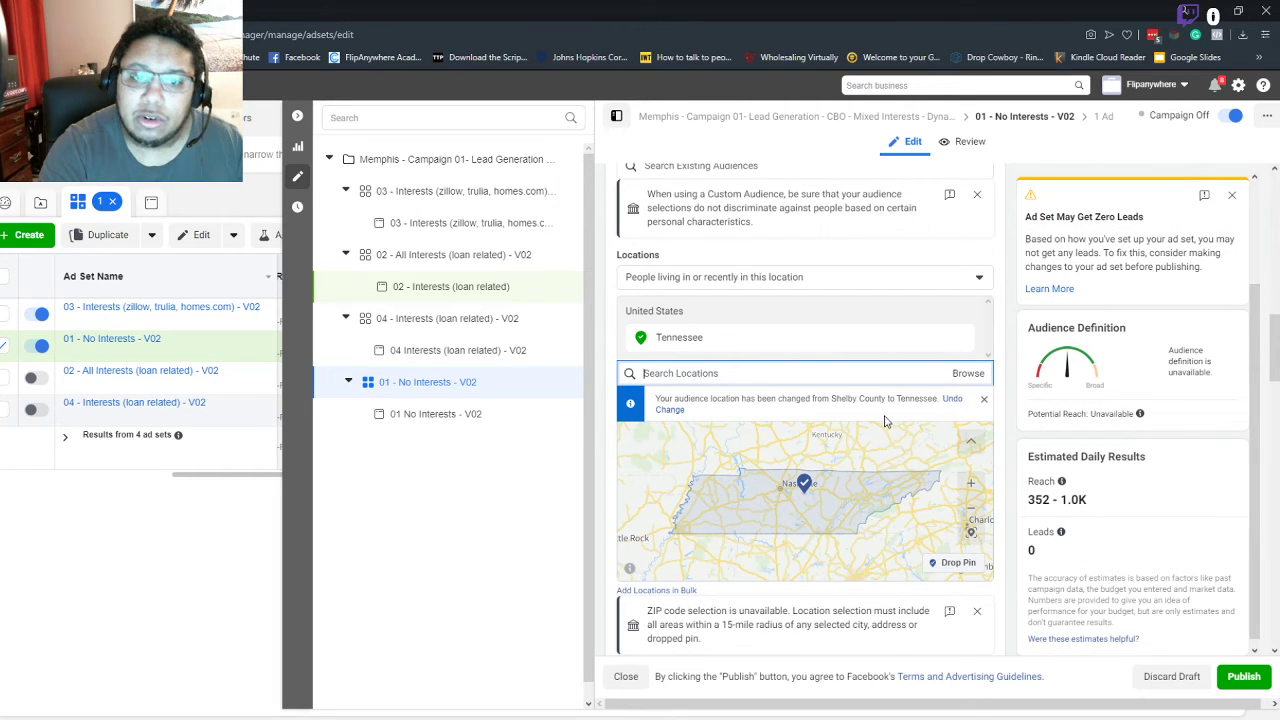
Step: Remove Tennessee from the audience locations and add Shelby County, Tennessee, instead
mouse_move(959, 345)
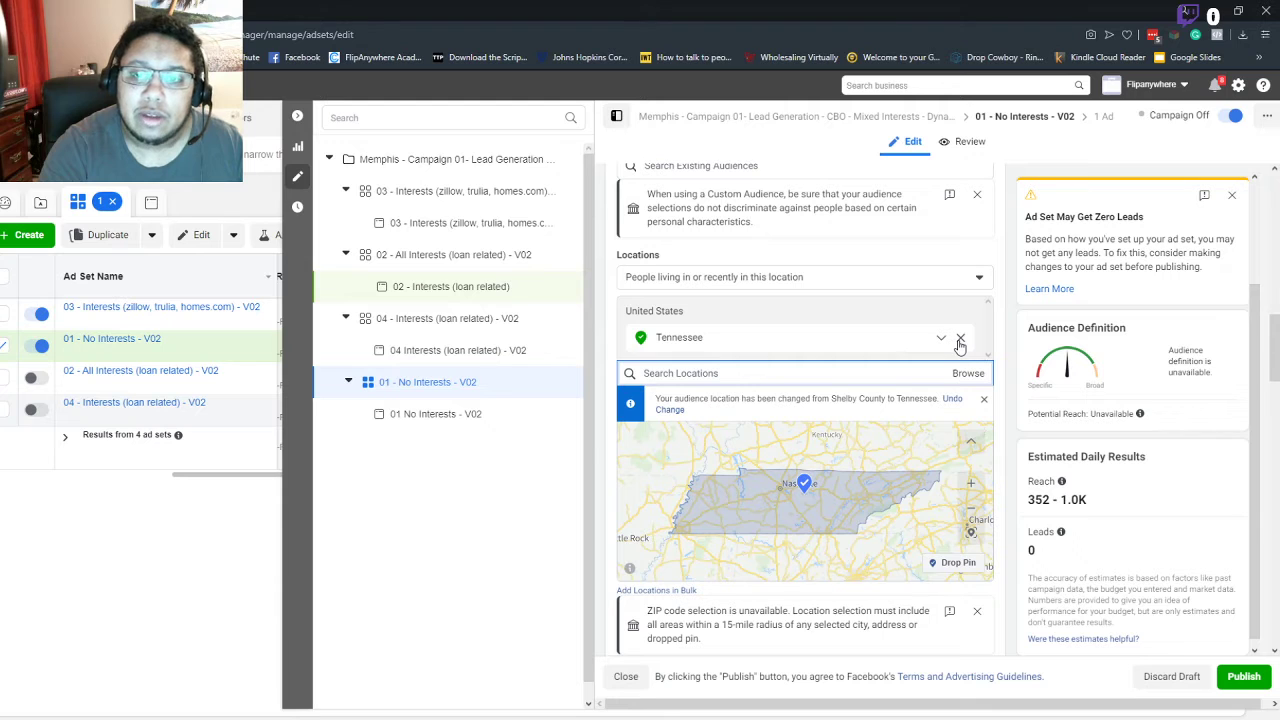
click(959, 340)
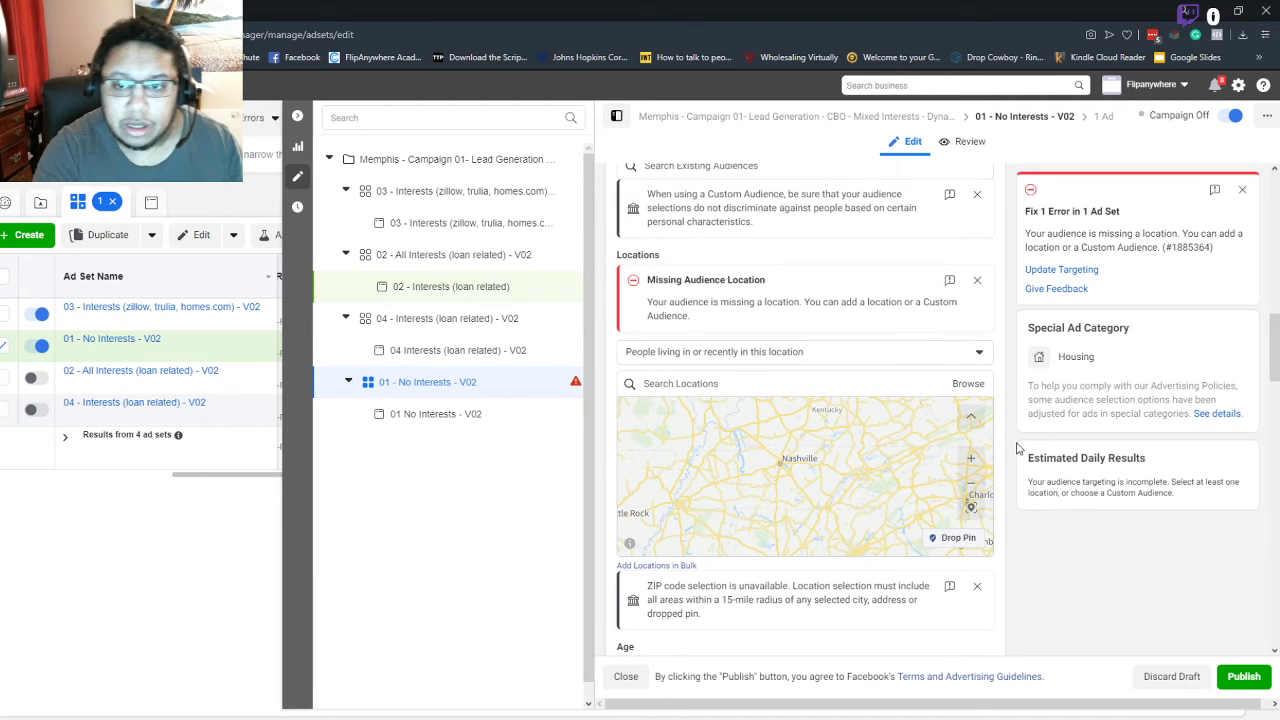
scroll(1003, 450, down, 1)
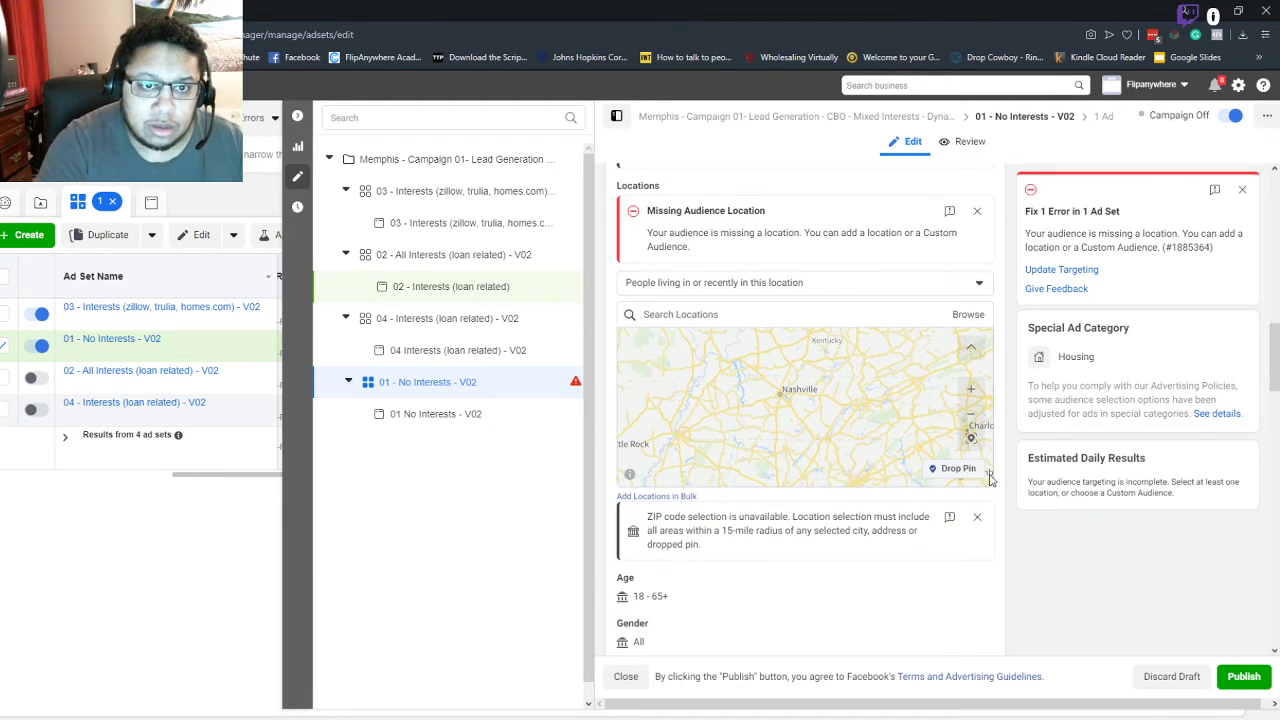
scroll(990, 480, up, 3)
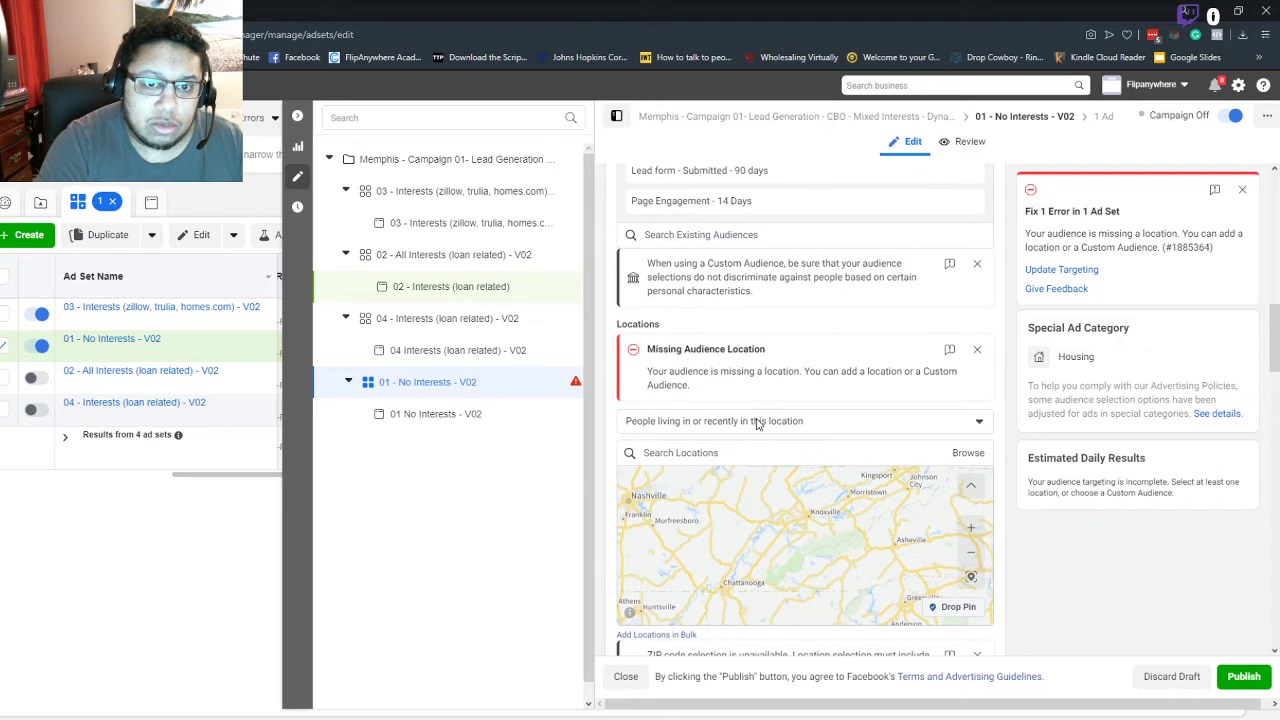
click(757, 423)
click(798, 412)
click(764, 450)
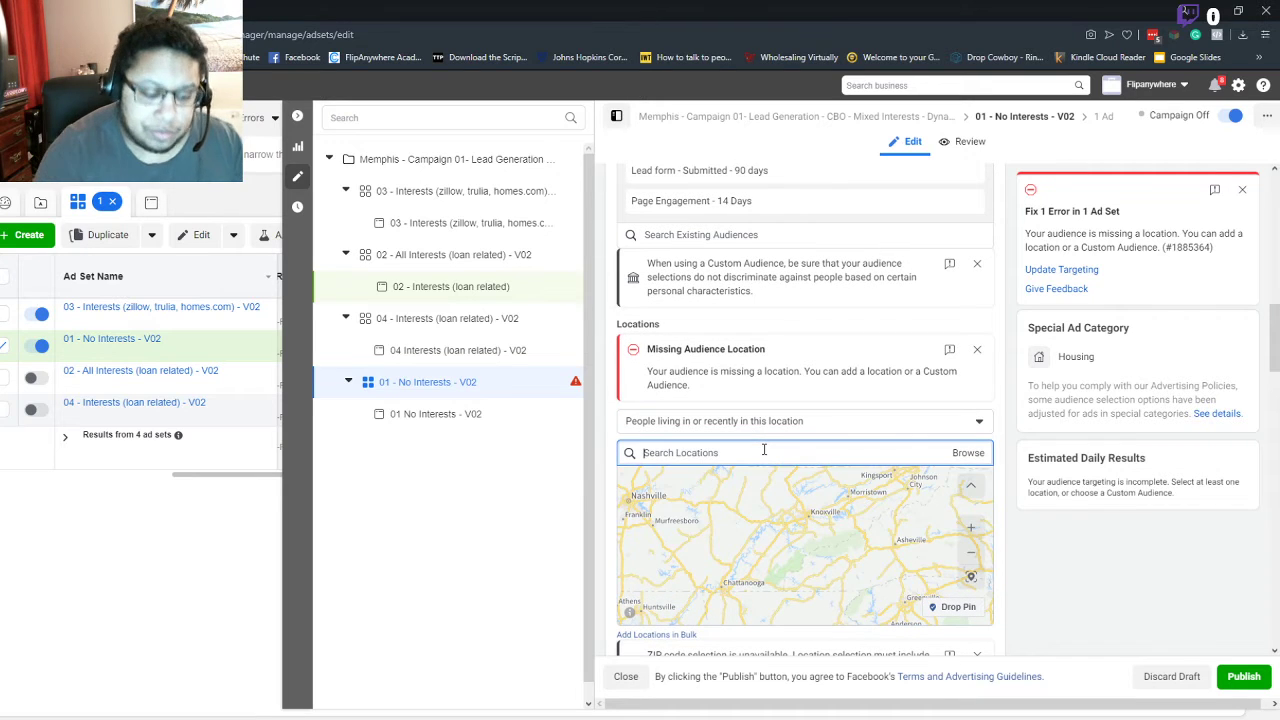
text(she)
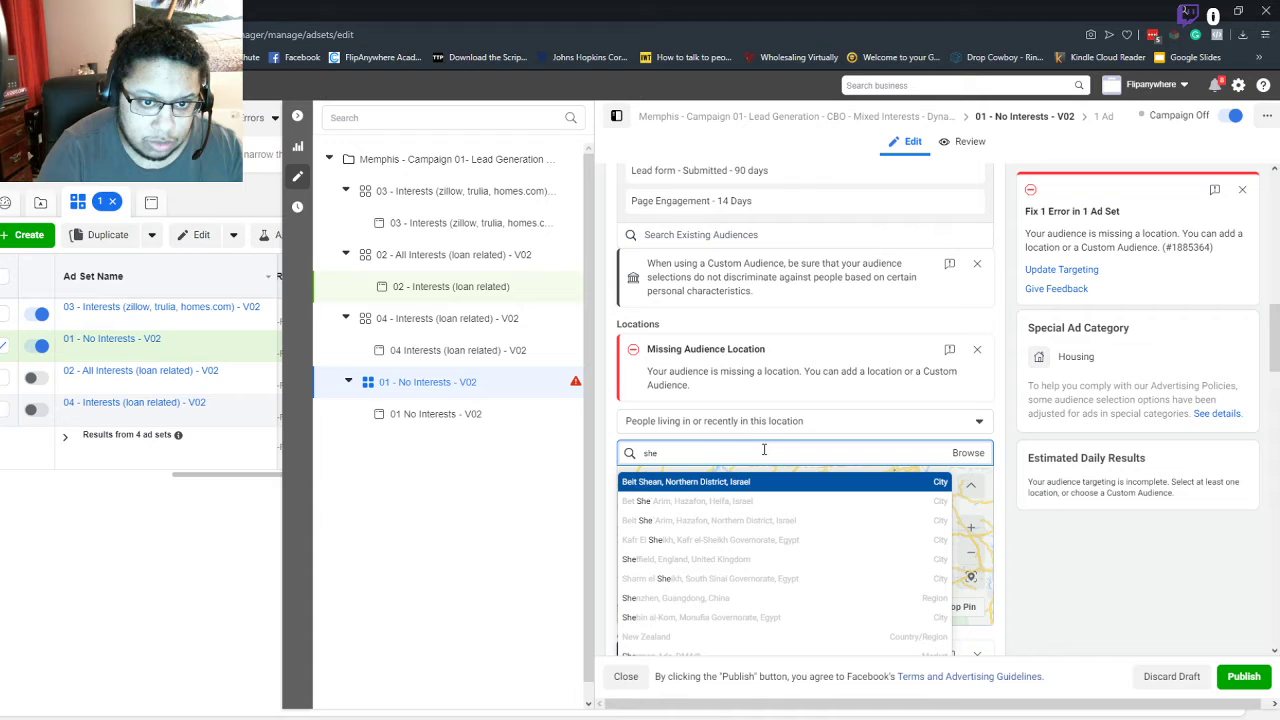
text(lby cou)
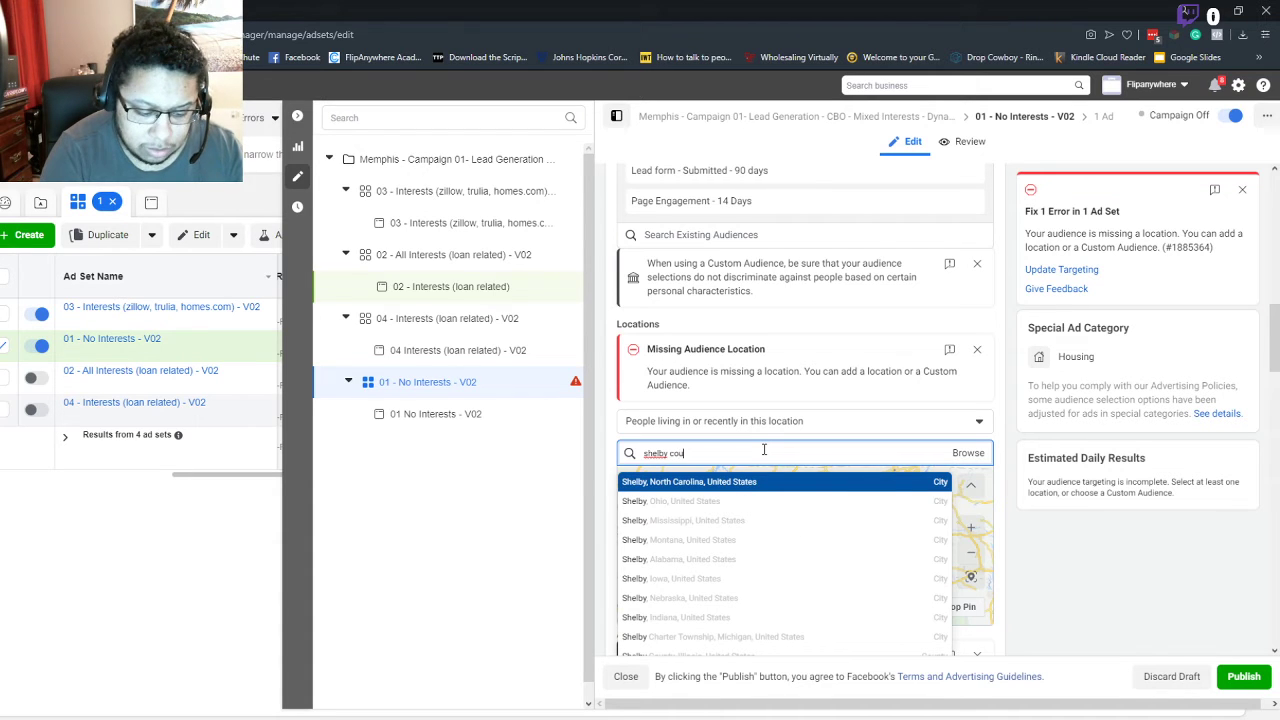
text(nty)
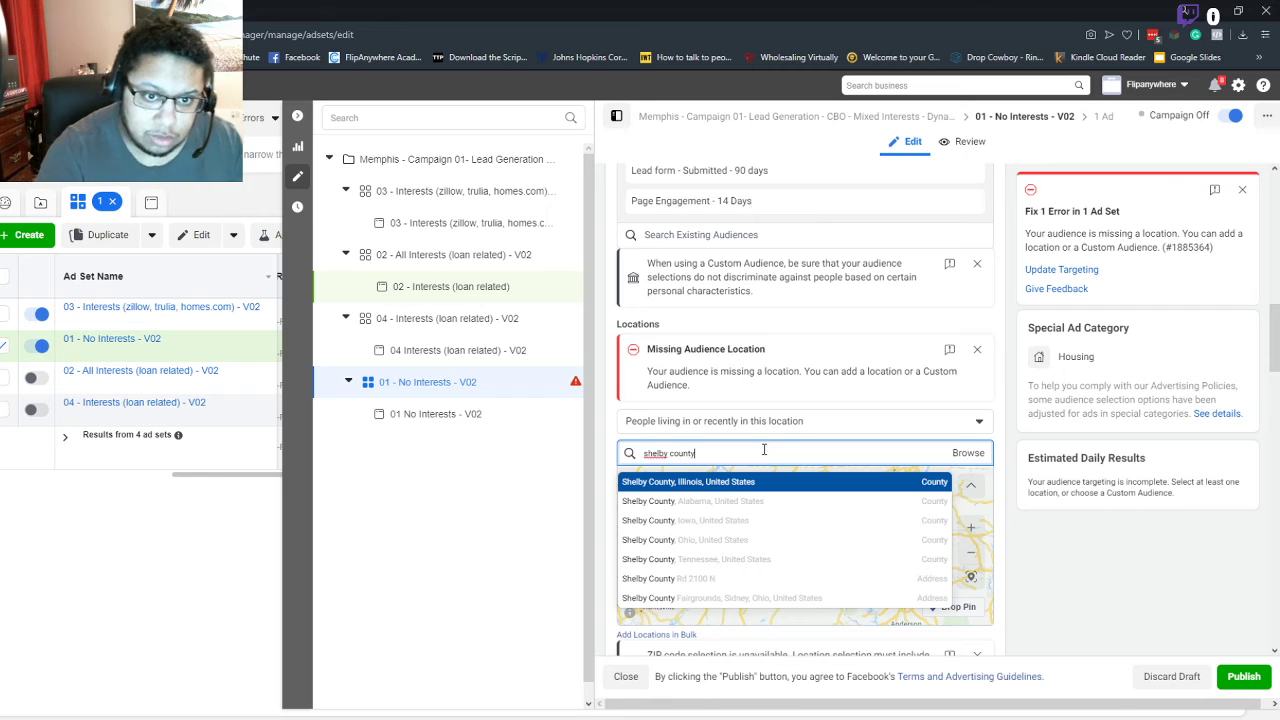
click(735, 560)
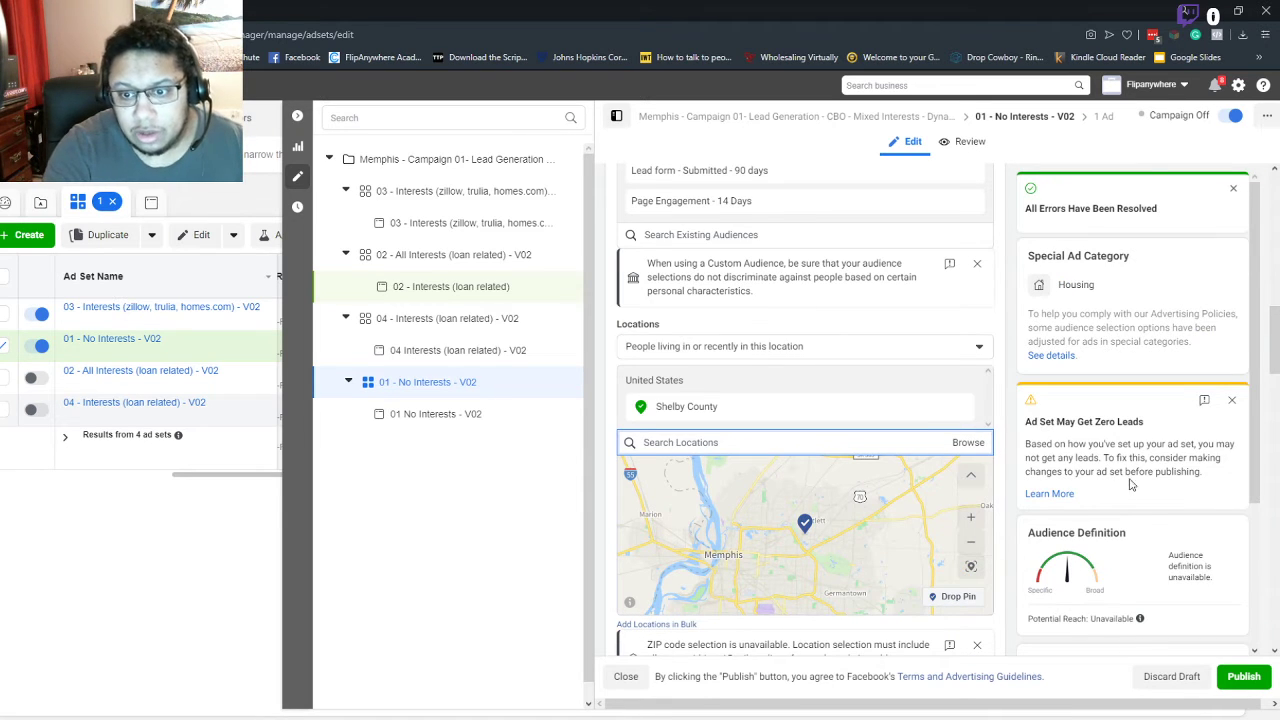
Step: Examine the ad set's estimated daily results, detailed targeting, manual placements and mobile device settings
scroll(890, 387, down, 1)
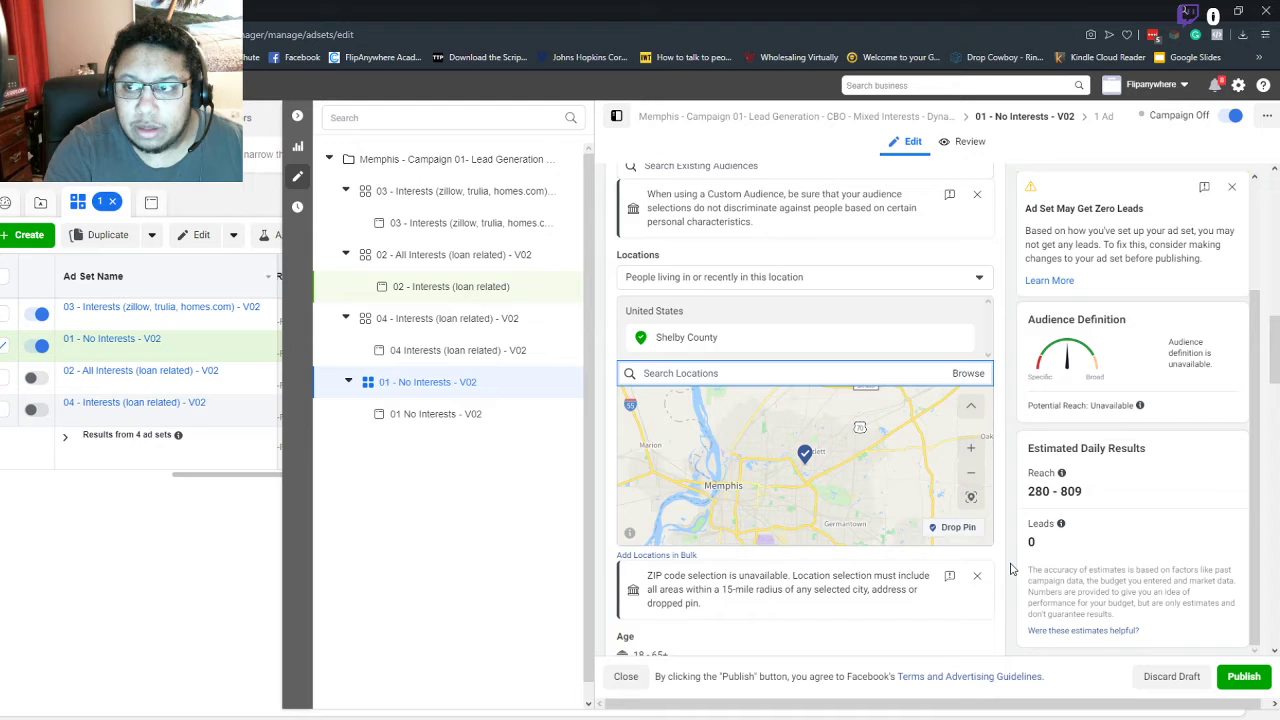
scroll(985, 565, down, 3)
scroll(1074, 480, down, 1)
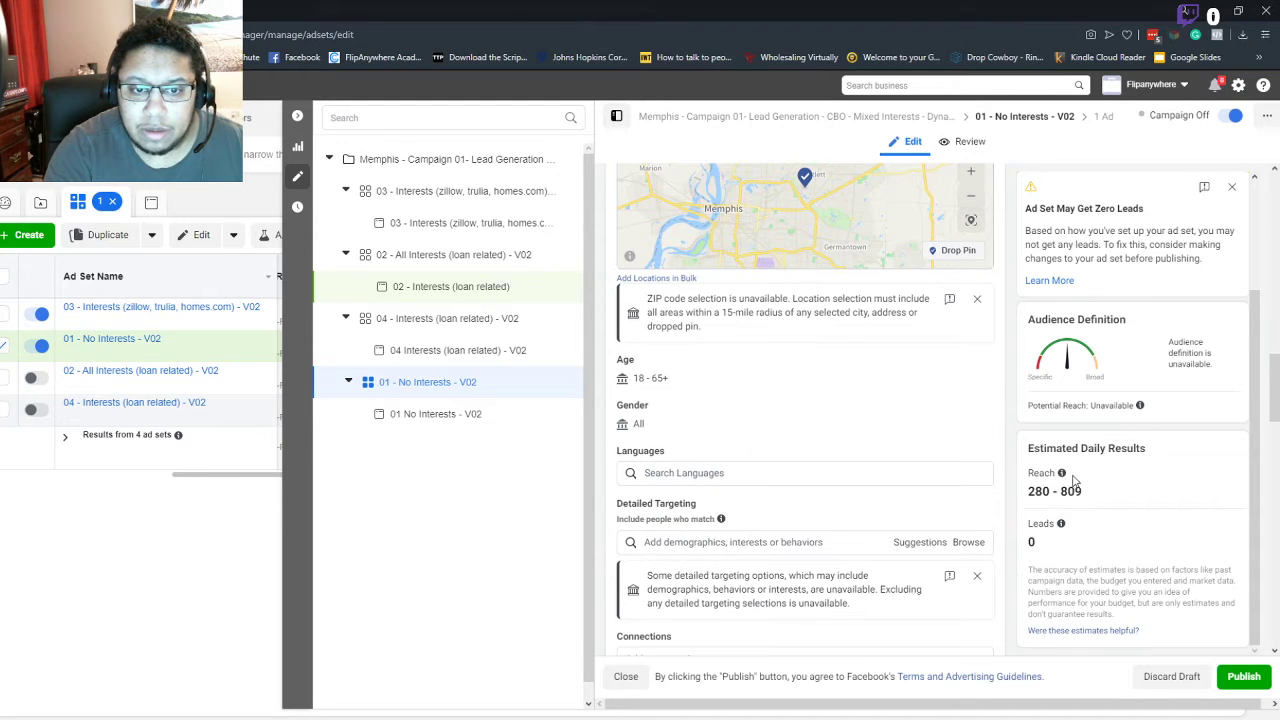
scroll(1074, 485, down, 1)
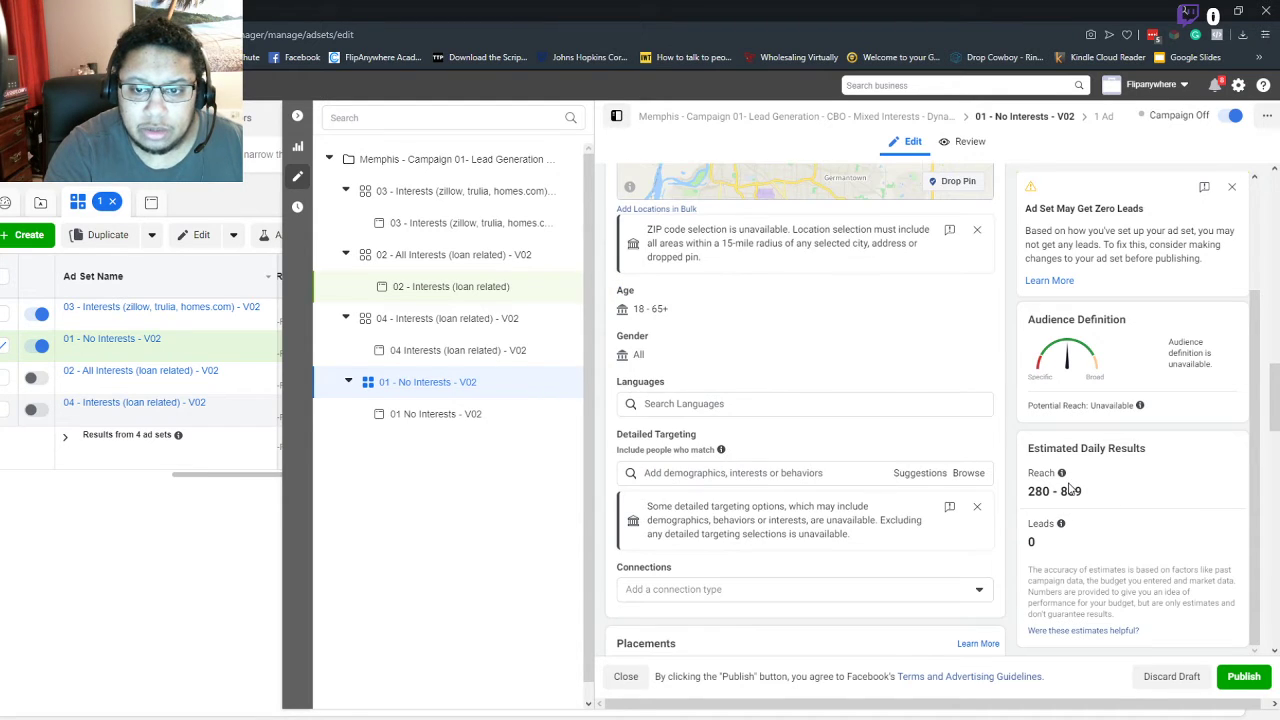
scroll(1100, 510, down, 3)
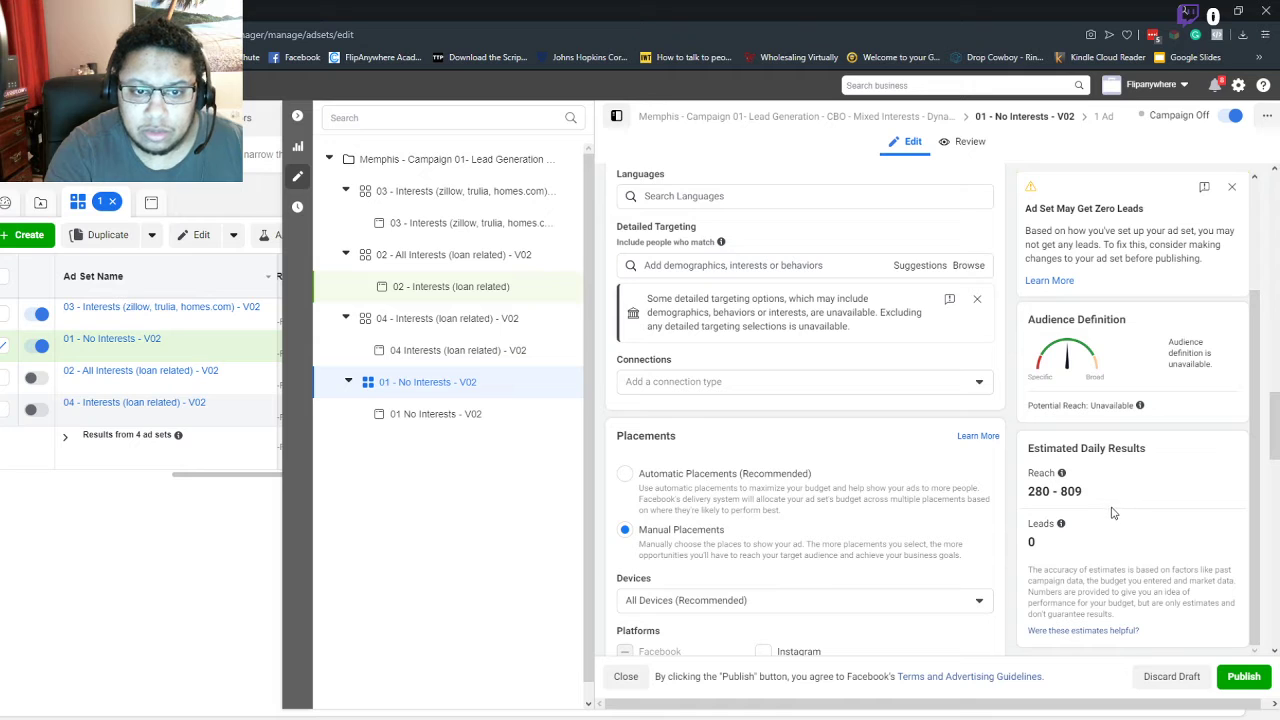
scroll(1107, 514, down, 1)
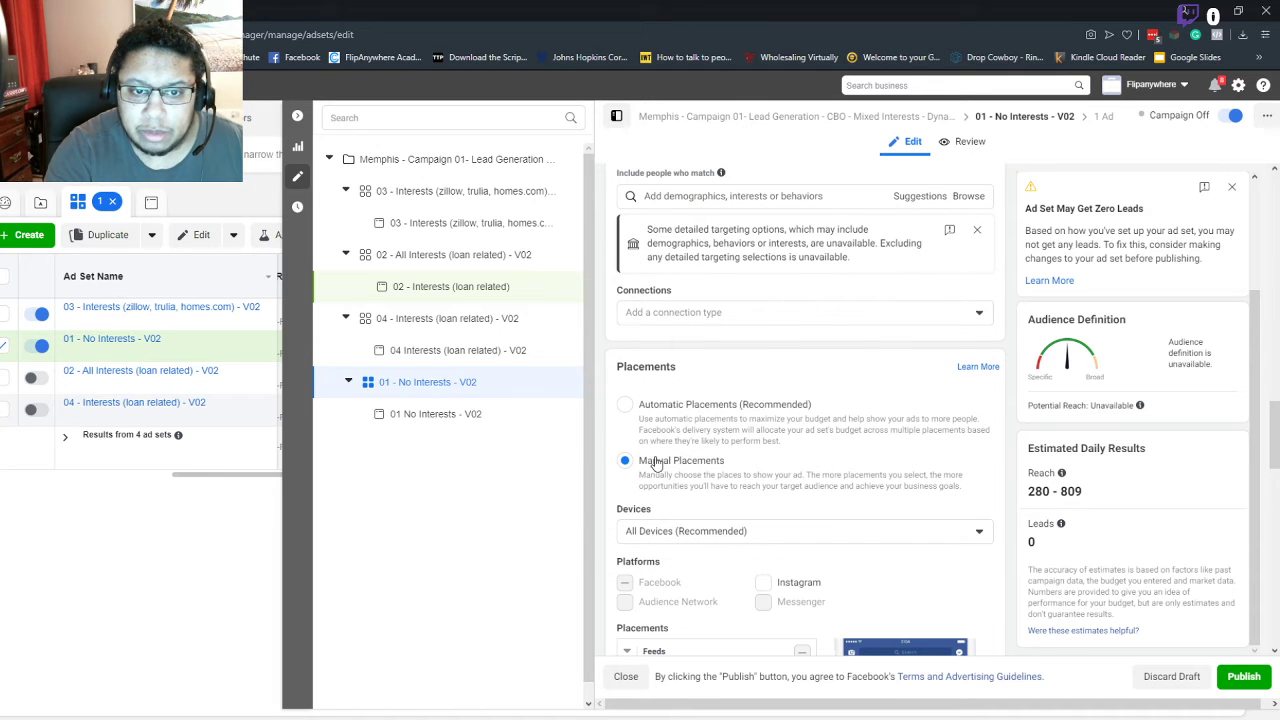
scroll(1097, 500, down, 6)
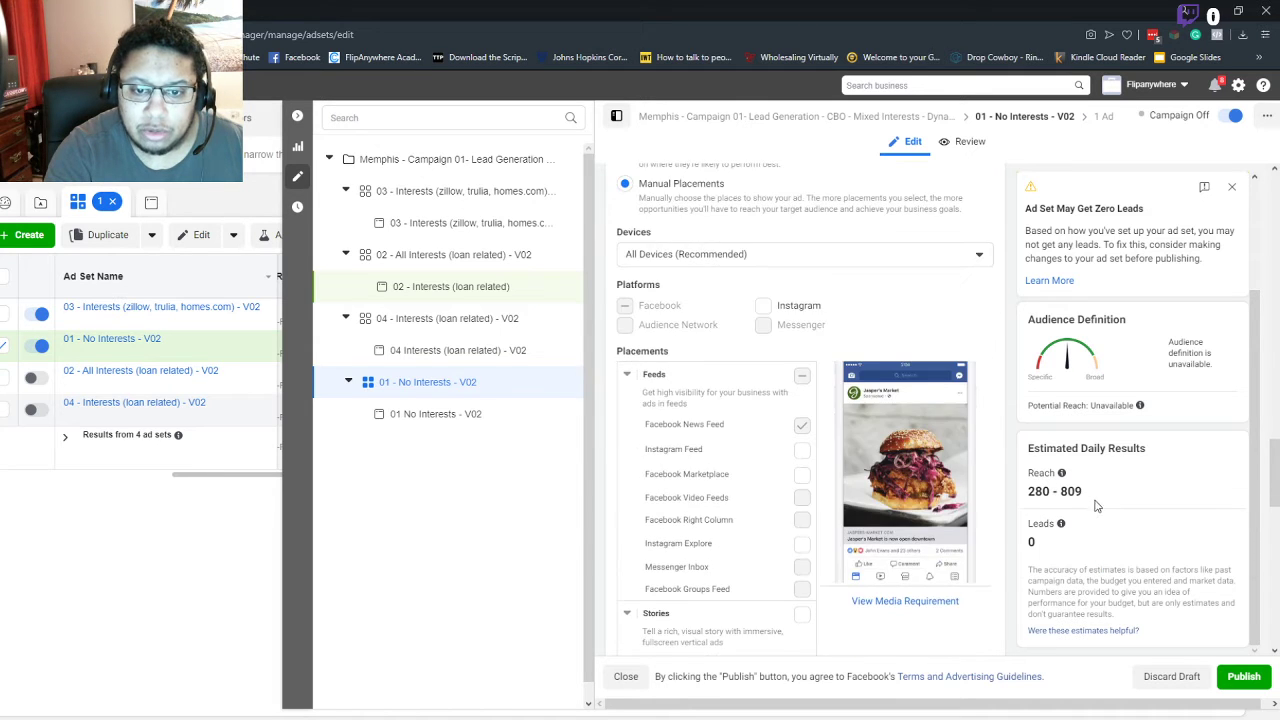
scroll(1100, 510, down, 6)
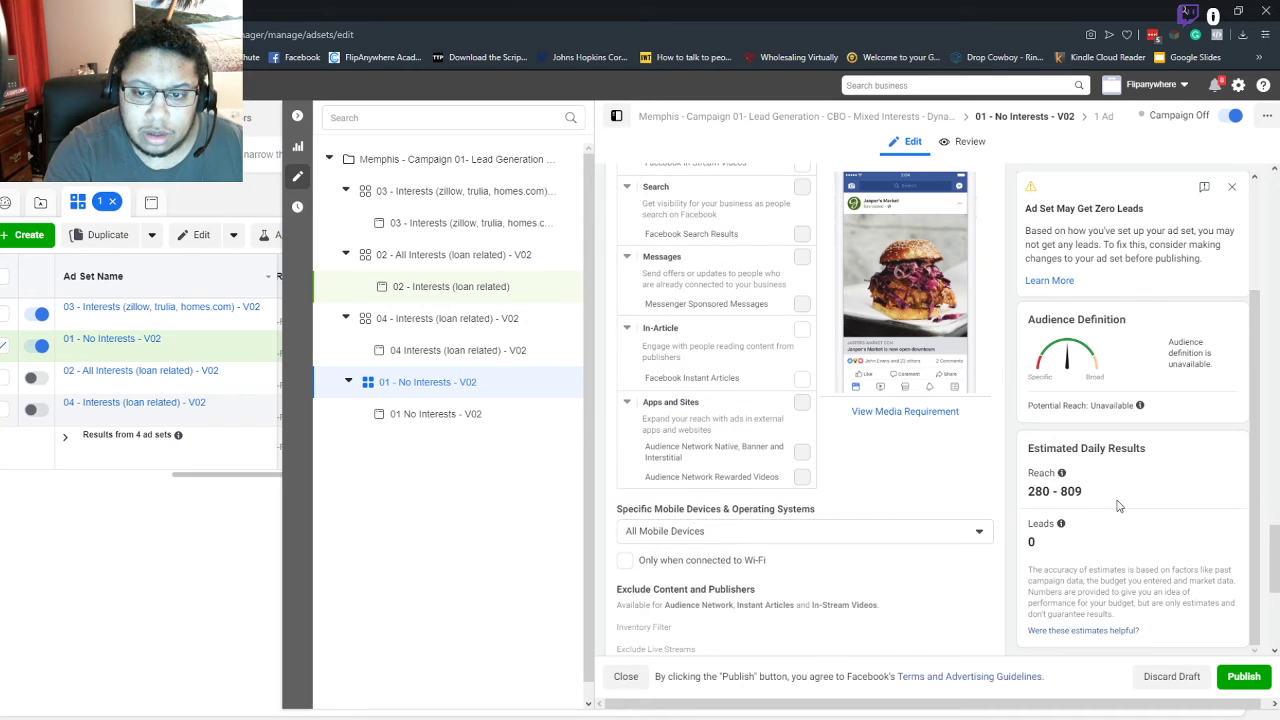
drag(1273, 563, 1240, 206)
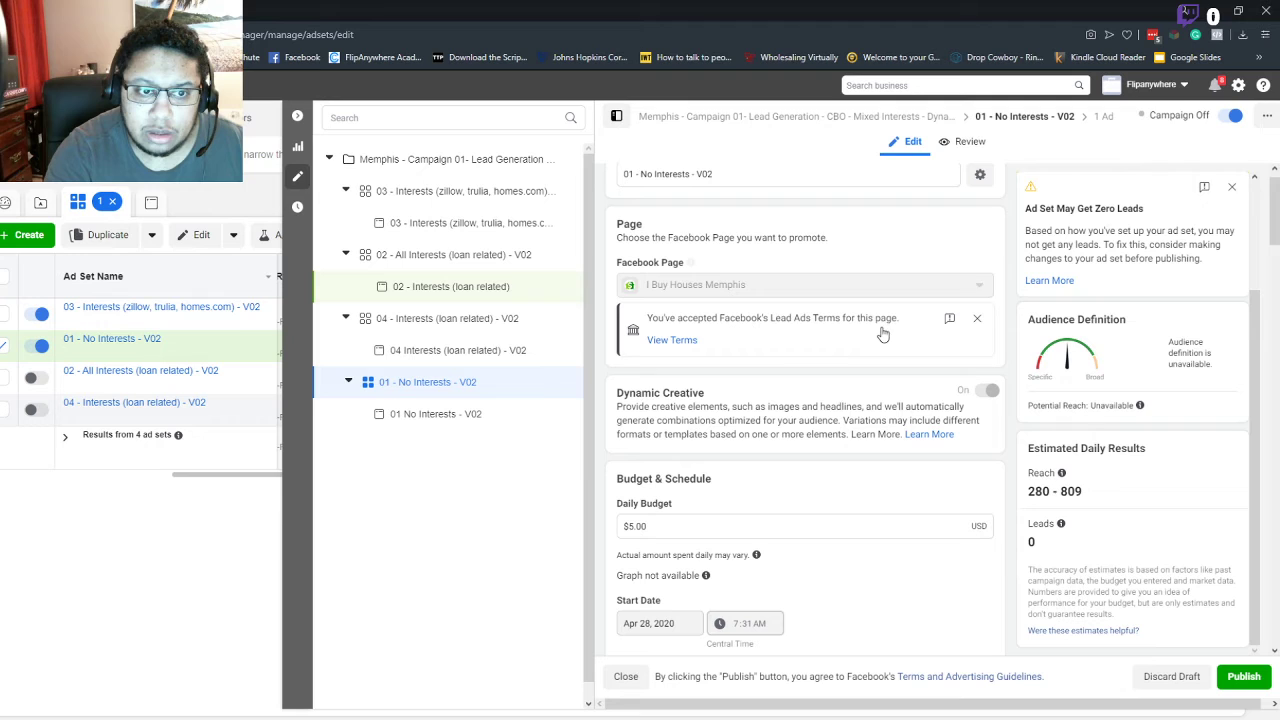
Step: Open the 01 No Interests - V02 ad and review its format, images, optimization option and primary text
click(460, 421)
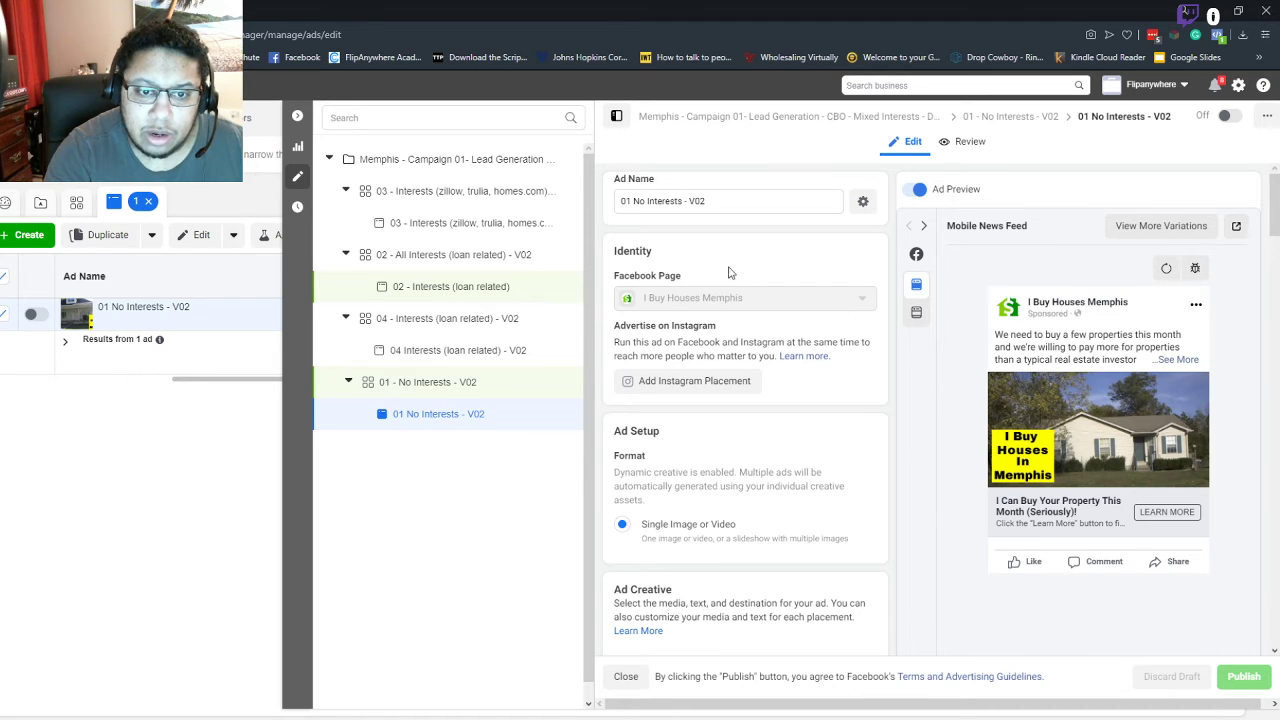
scroll(783, 428, down, 3)
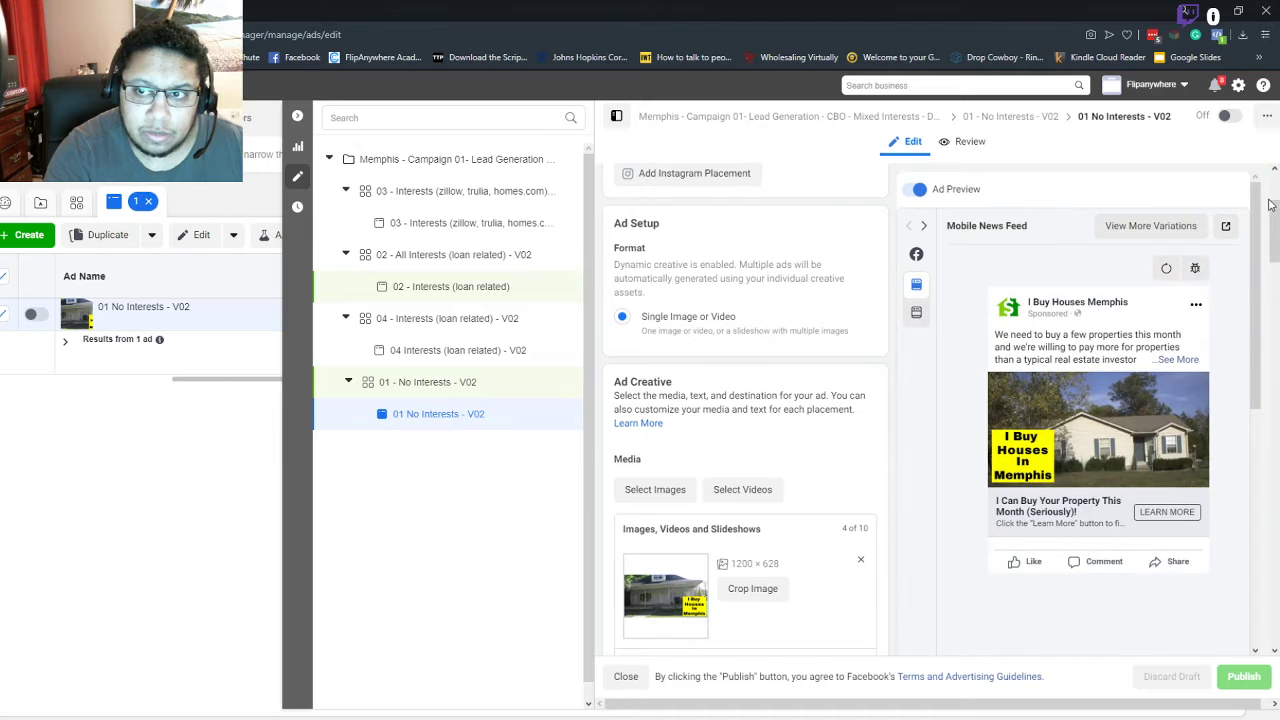
scroll(636, 360, down, 3)
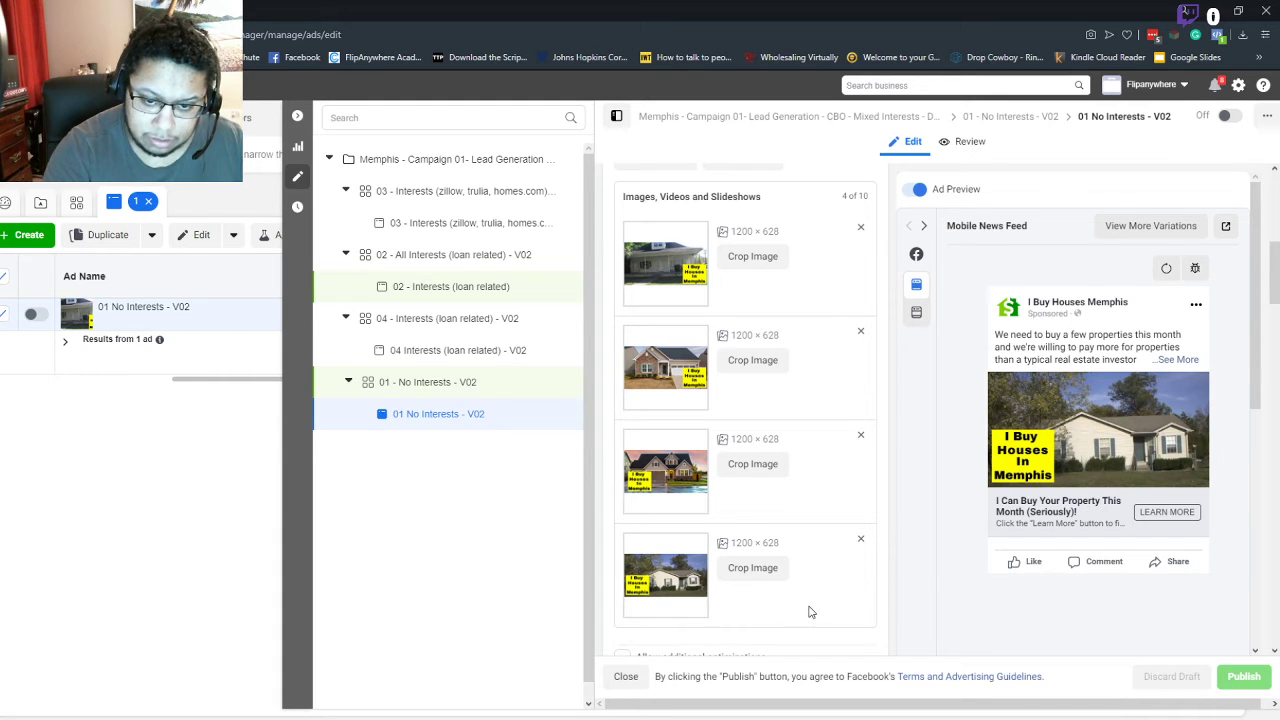
scroll(810, 612, down, 3)
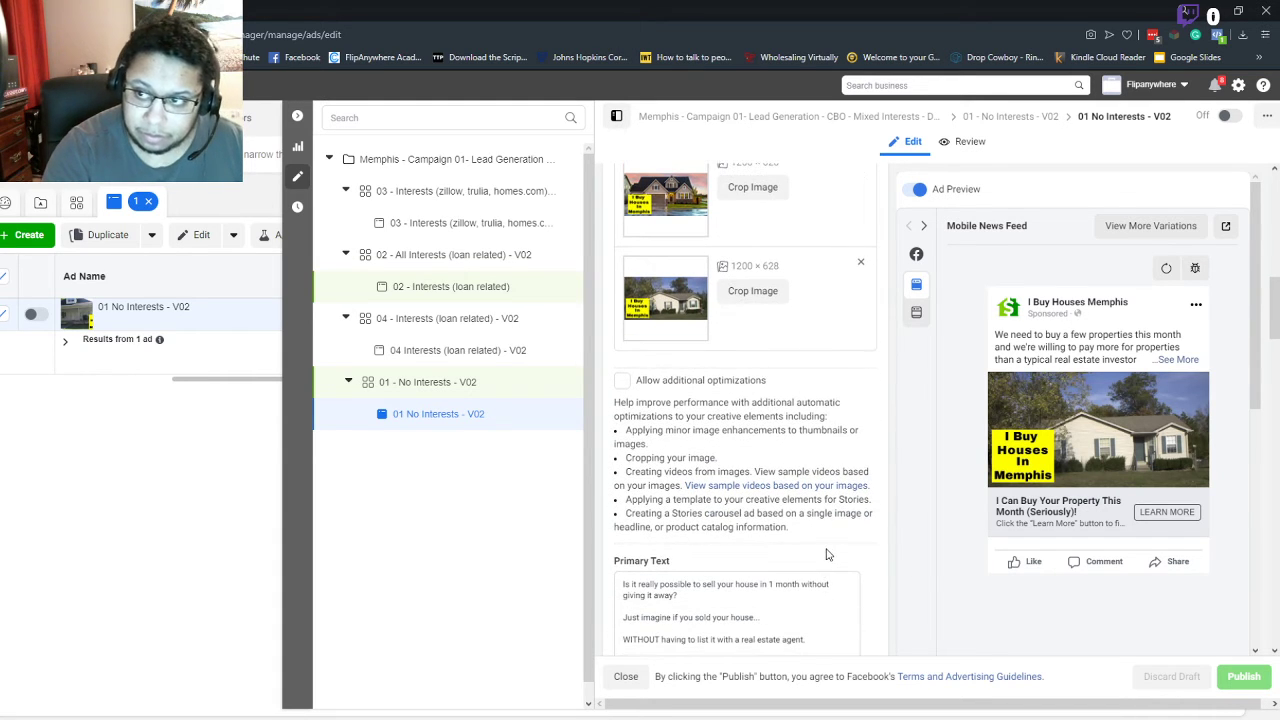
Step: Review the ad's primary text variations, headlines, description, call to action and instant form, and close the ad editor
scroll(826, 554, down, 5)
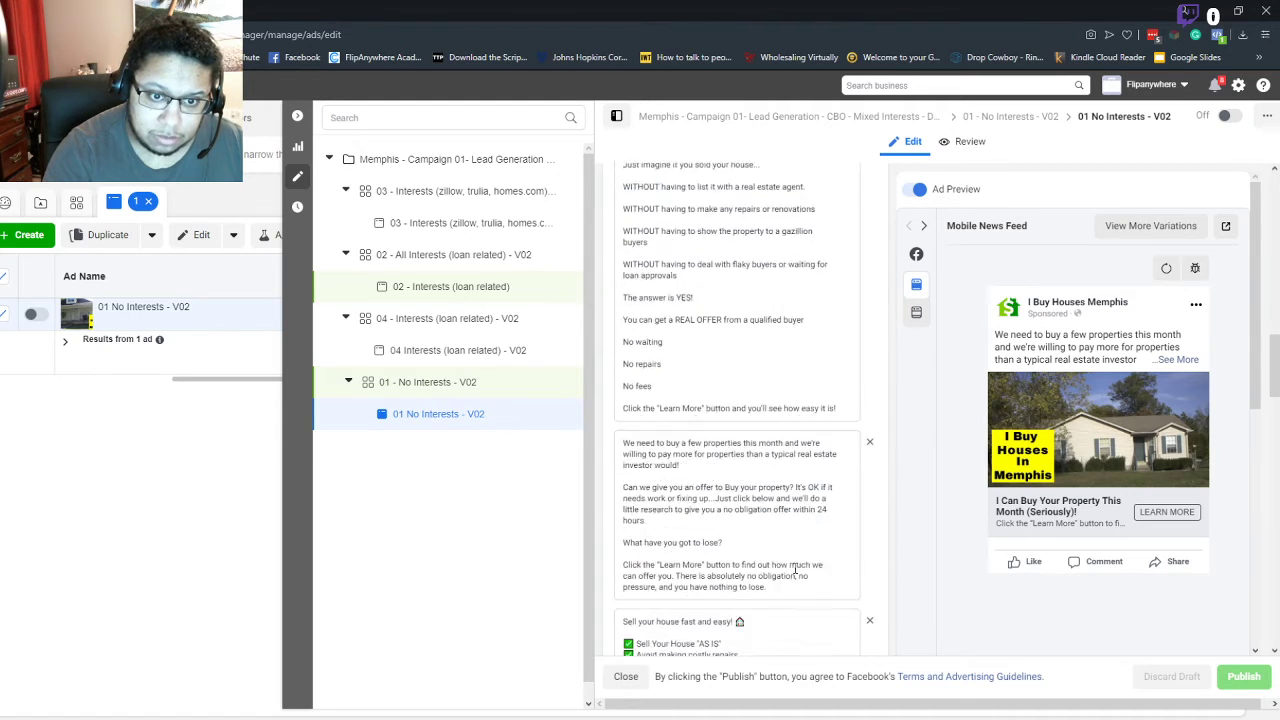
scroll(795, 567, down, 8)
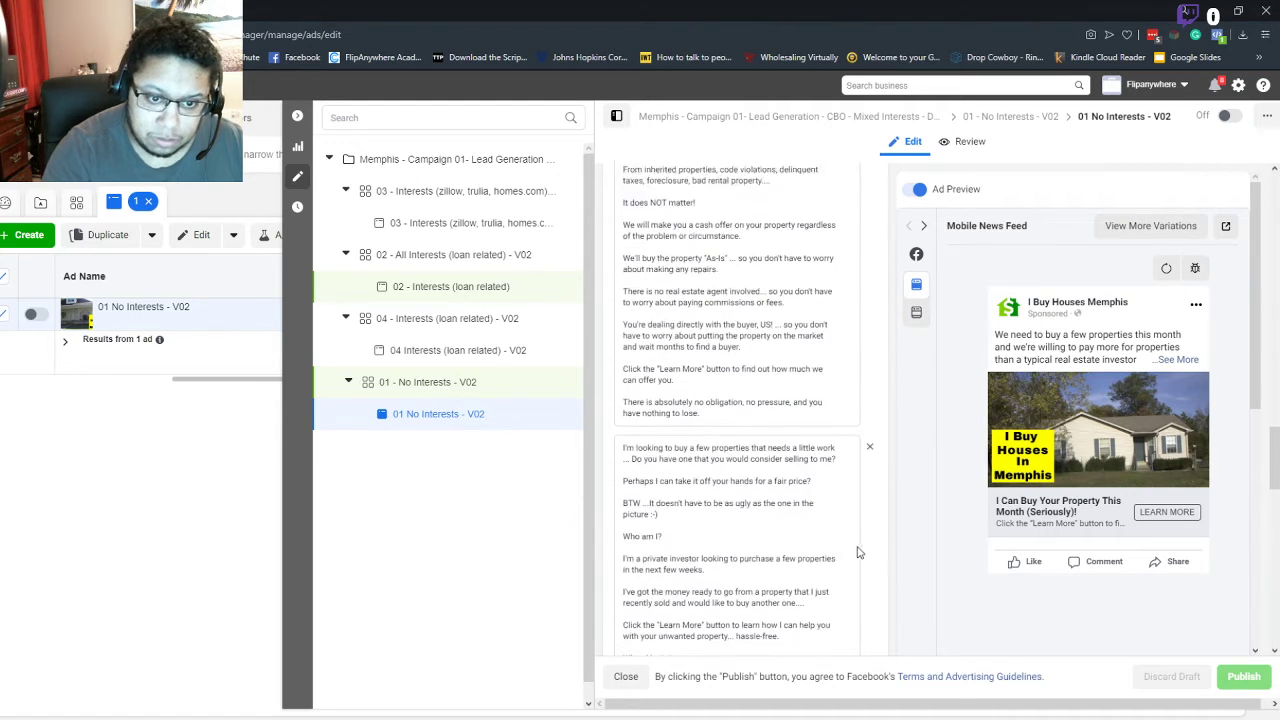
scroll(860, 545, down, 8)
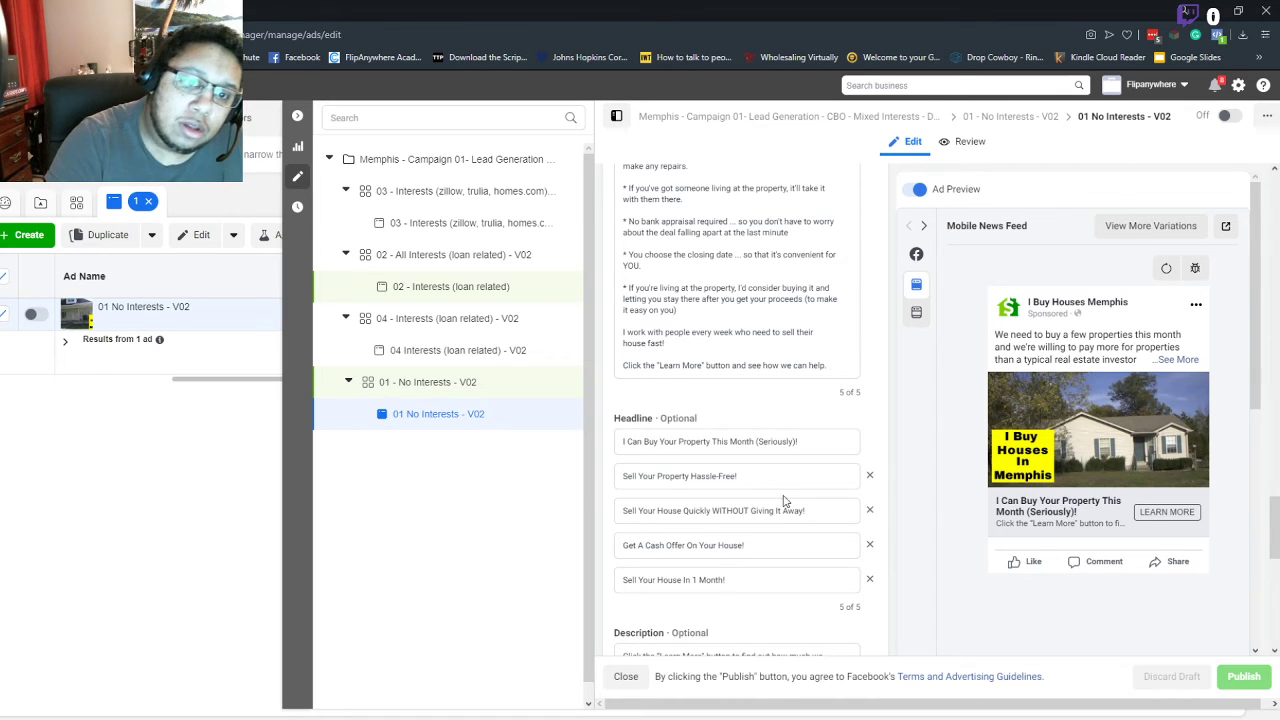
scroll(829, 541, down, 4)
scroll(829, 541, down, 2)
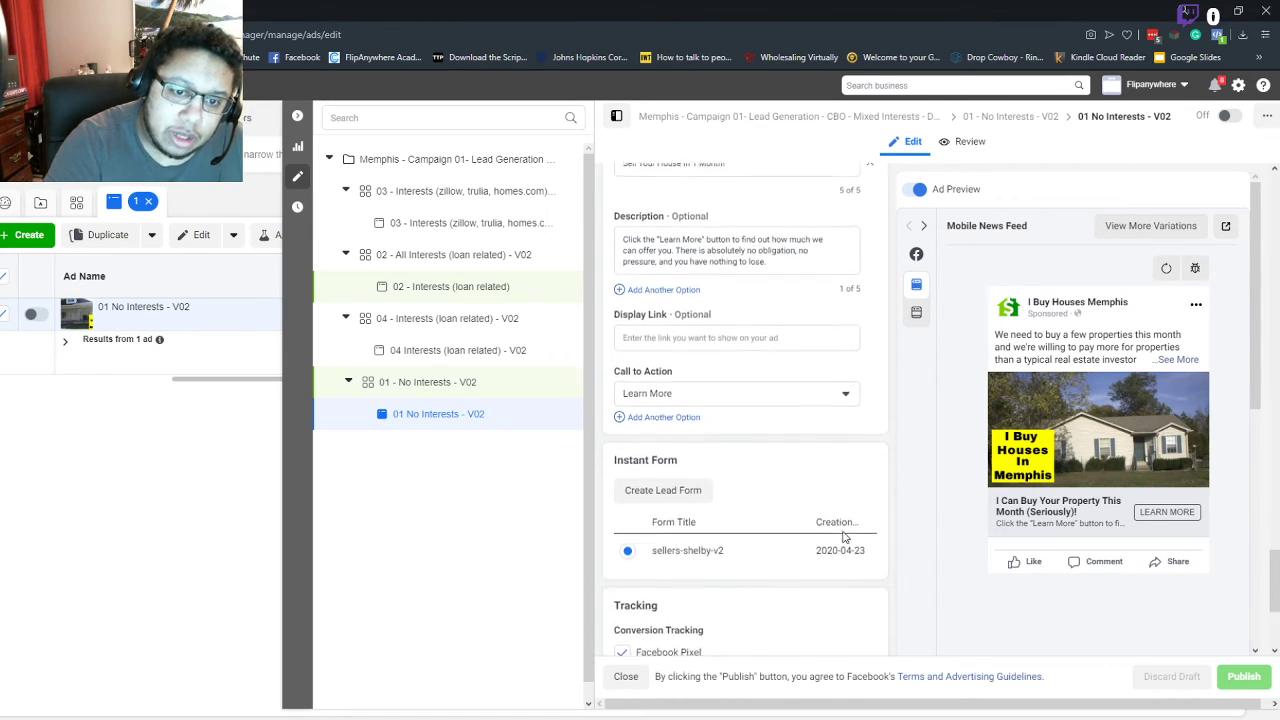
click(625, 677)
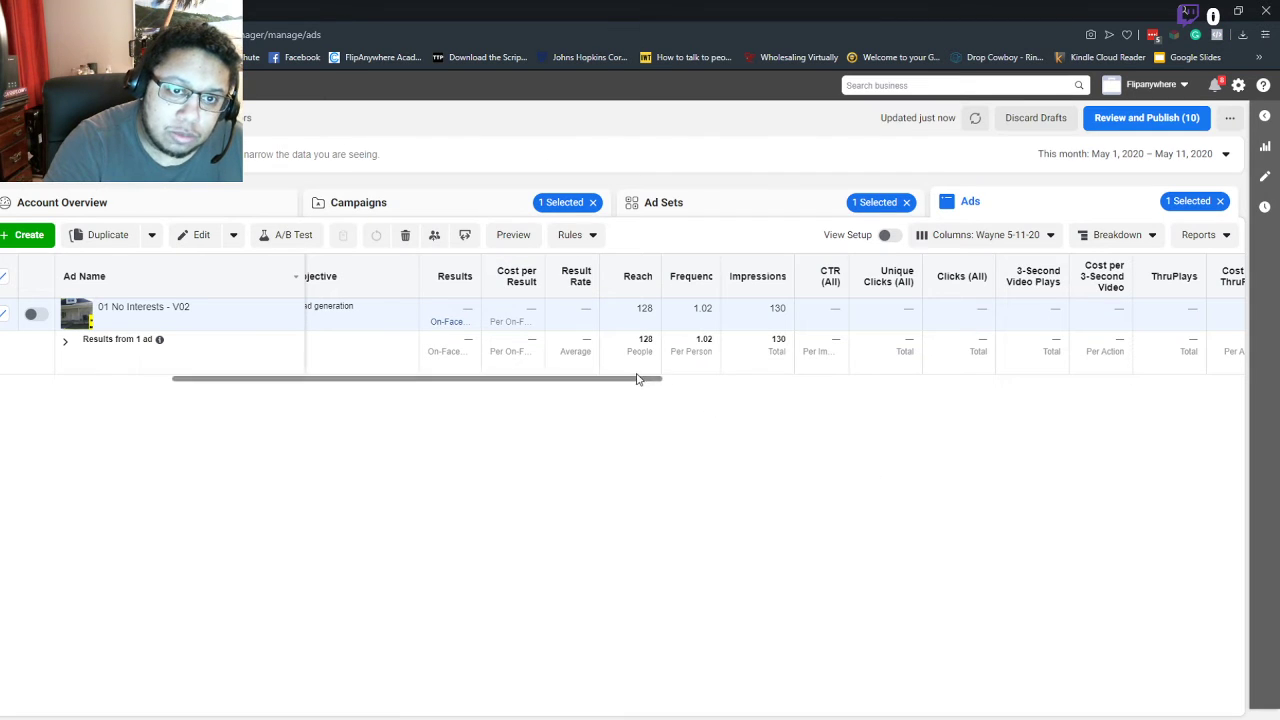
Step: Examine the spend, CPM, reach and impressions of the 01 No Interests - V02 ad, and compare delivery and performance across the campaign's ad sets
drag(634, 376, 520, 390)
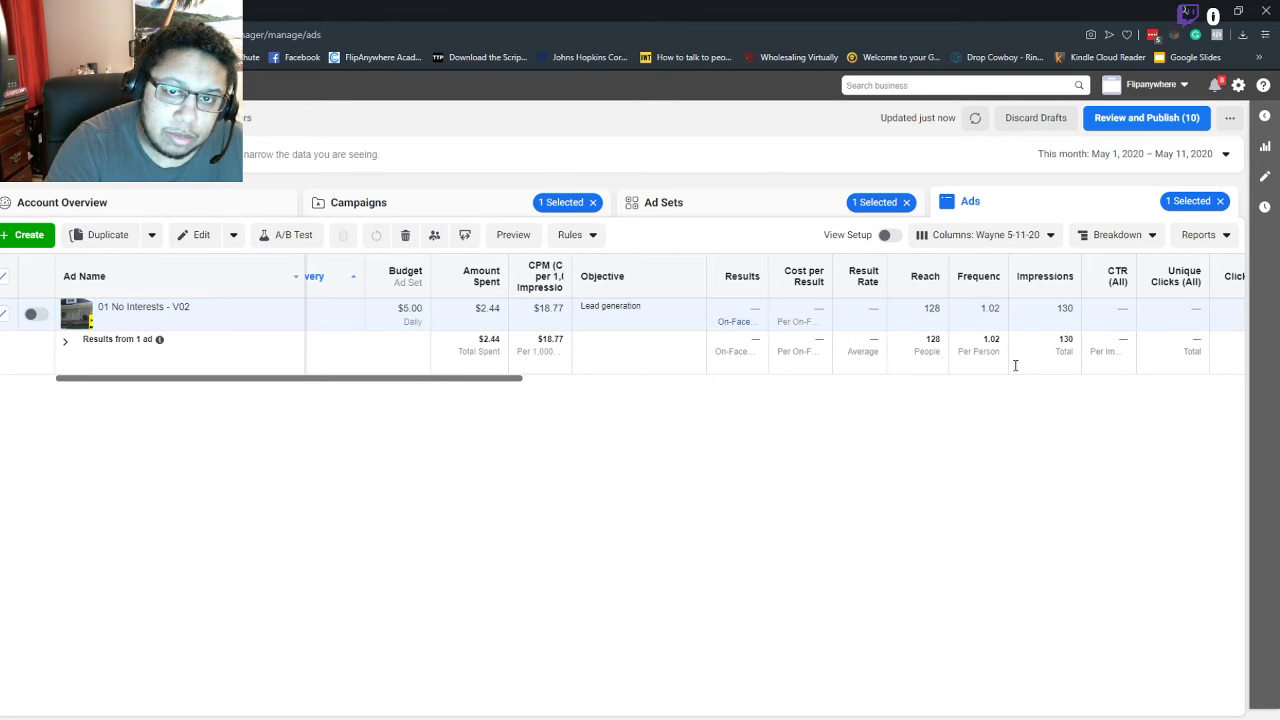
click(737, 206)
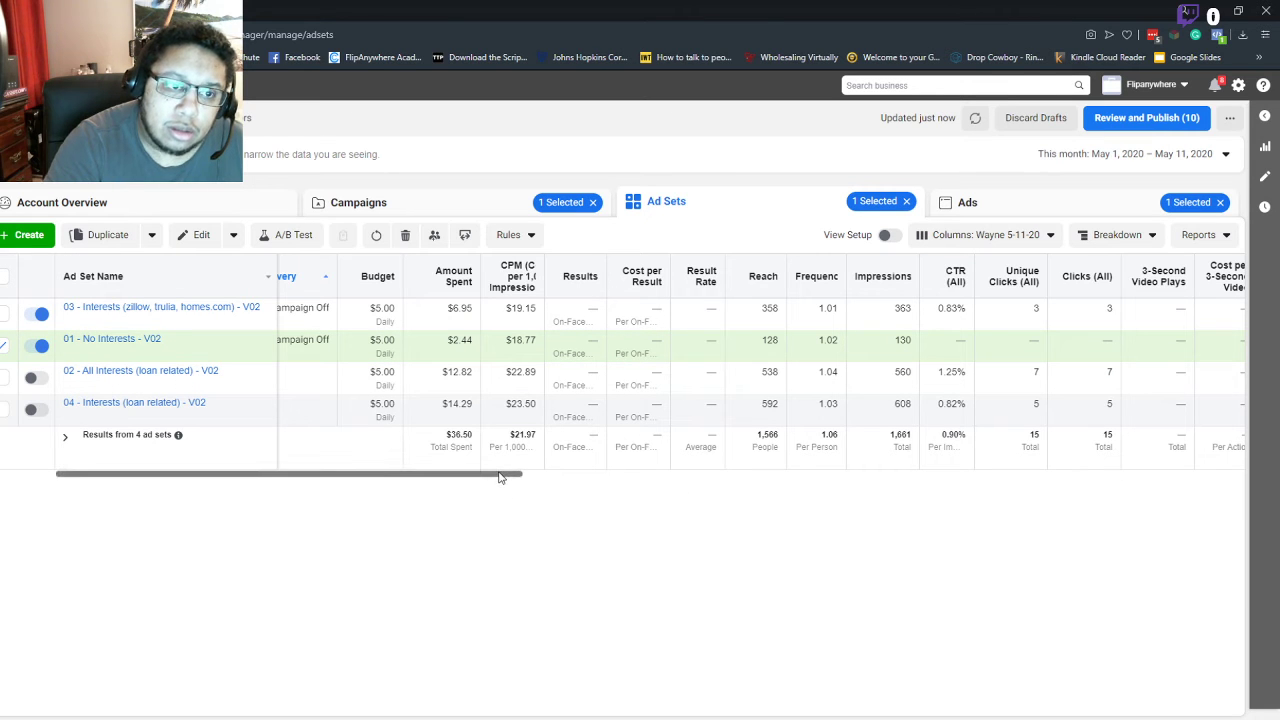
drag(506, 474, 414, 557)
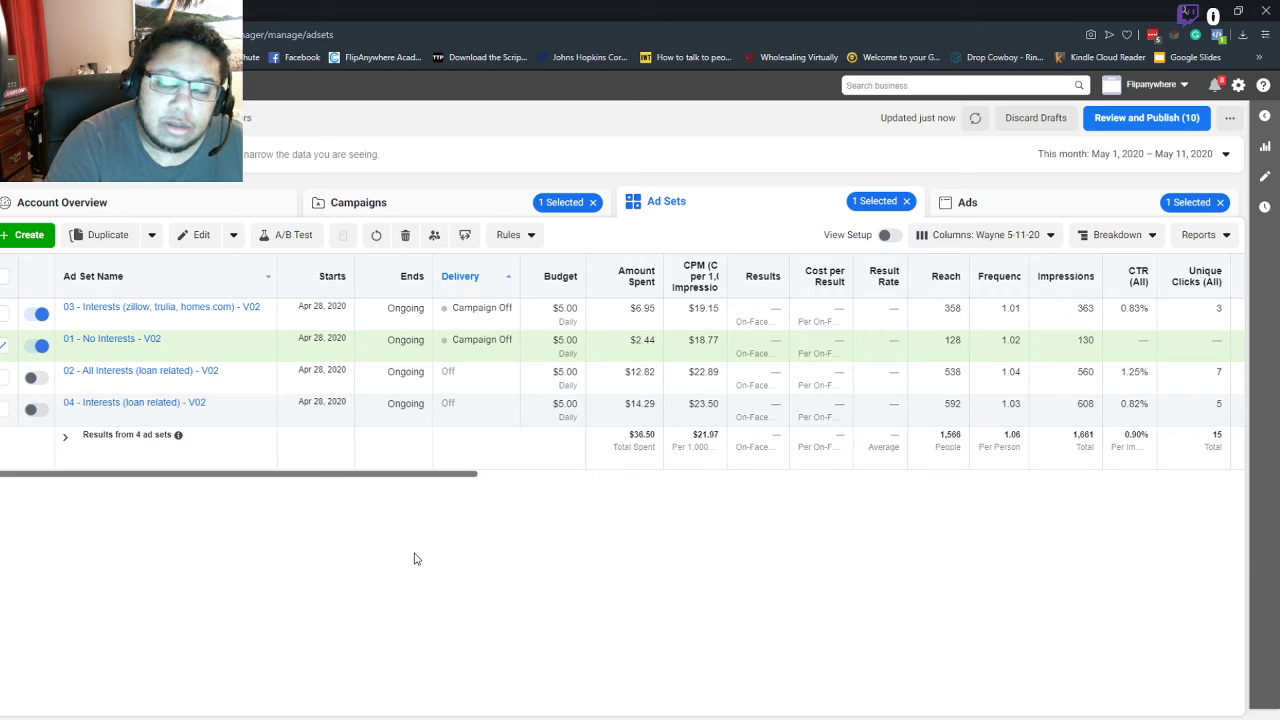
drag(416, 558, 417, 559)
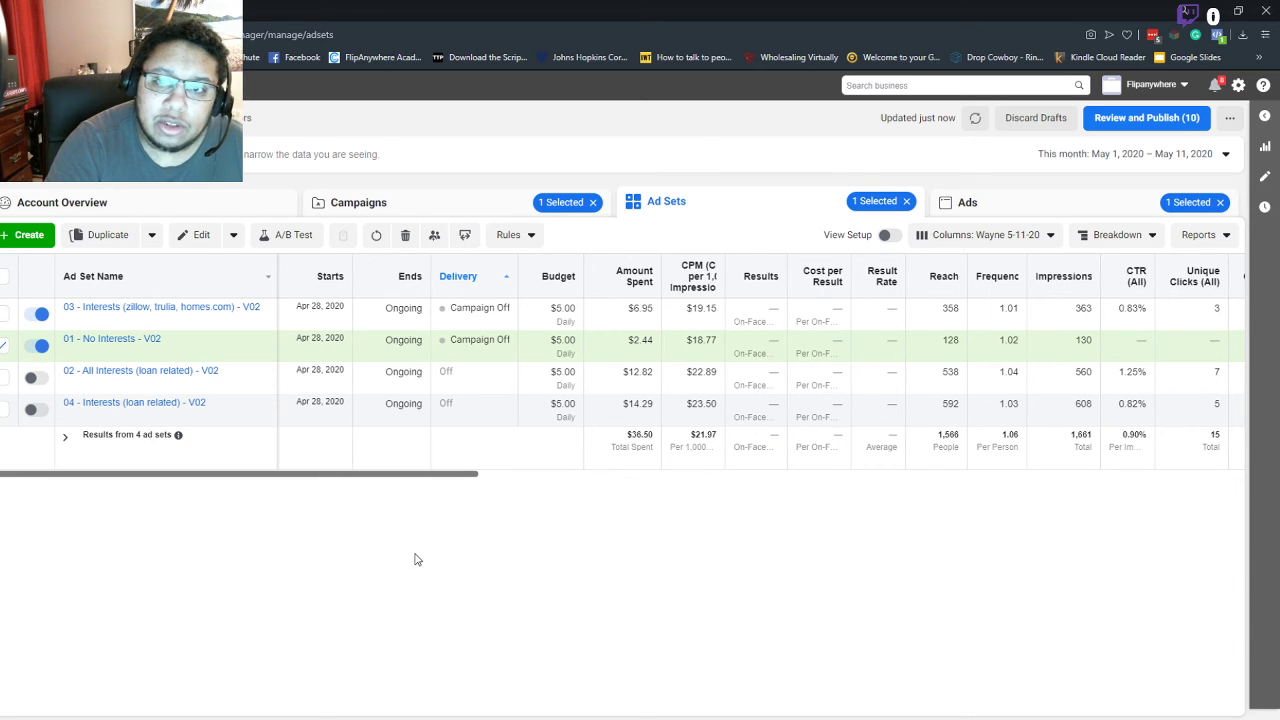
drag(417, 559, 413, 572)
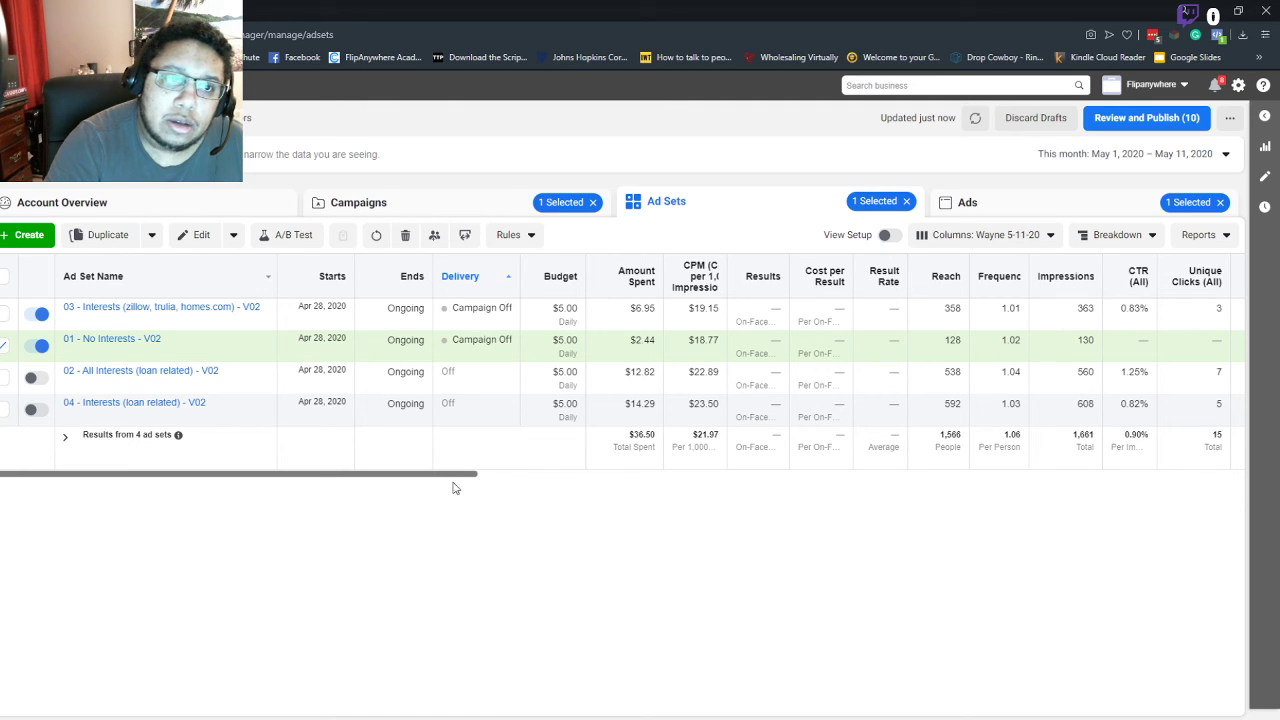